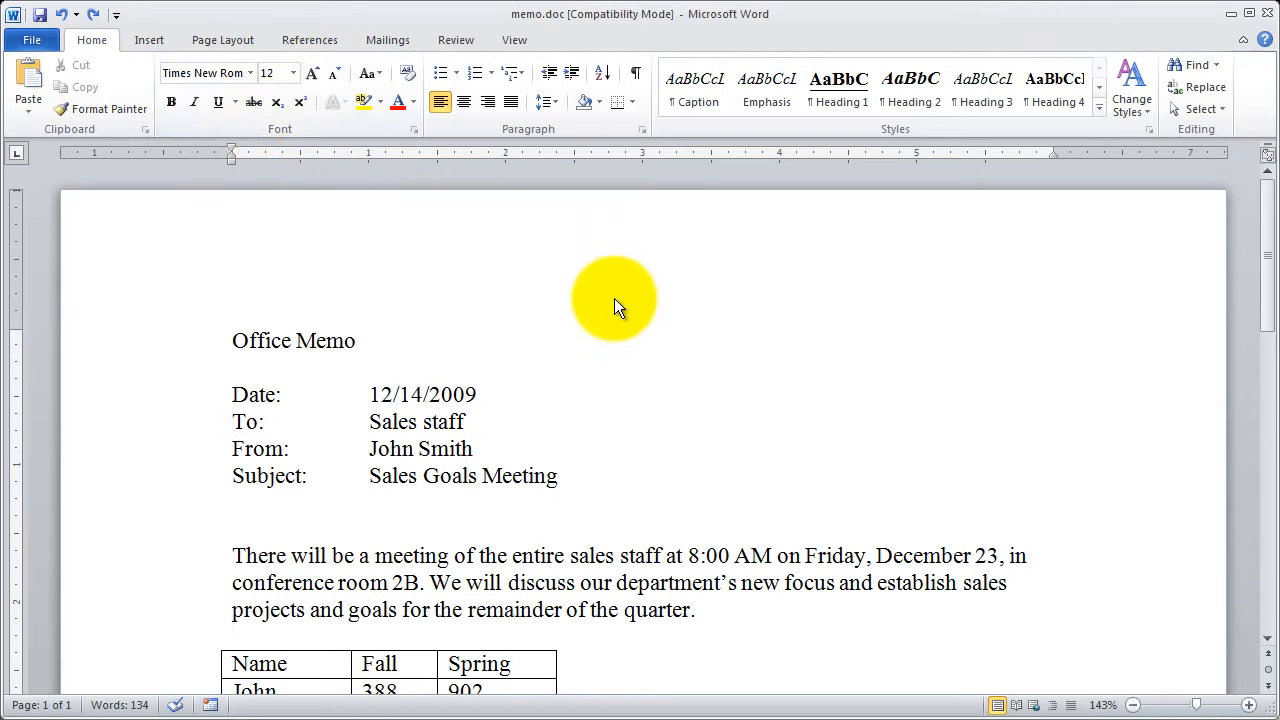
# - Set the Office Memo title's font to Calibri (Body) at 16 points
pyautogui.click(177, 345)
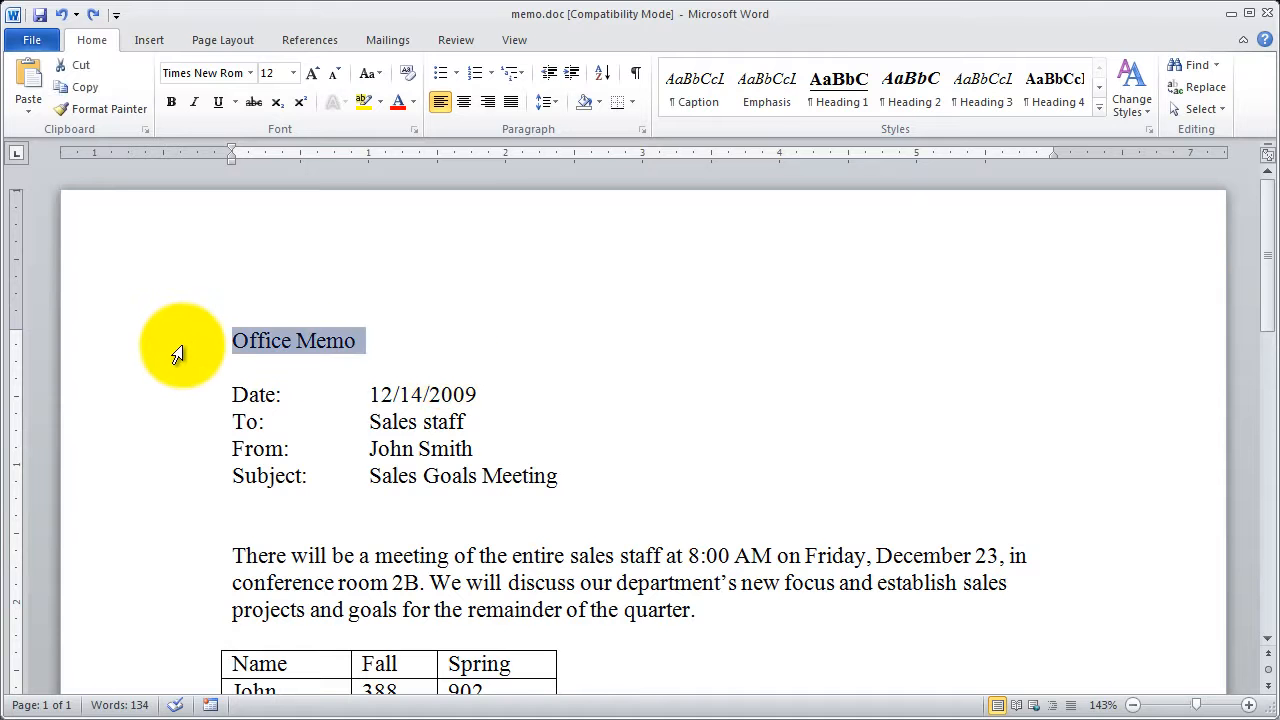
pyautogui.click(249, 75)
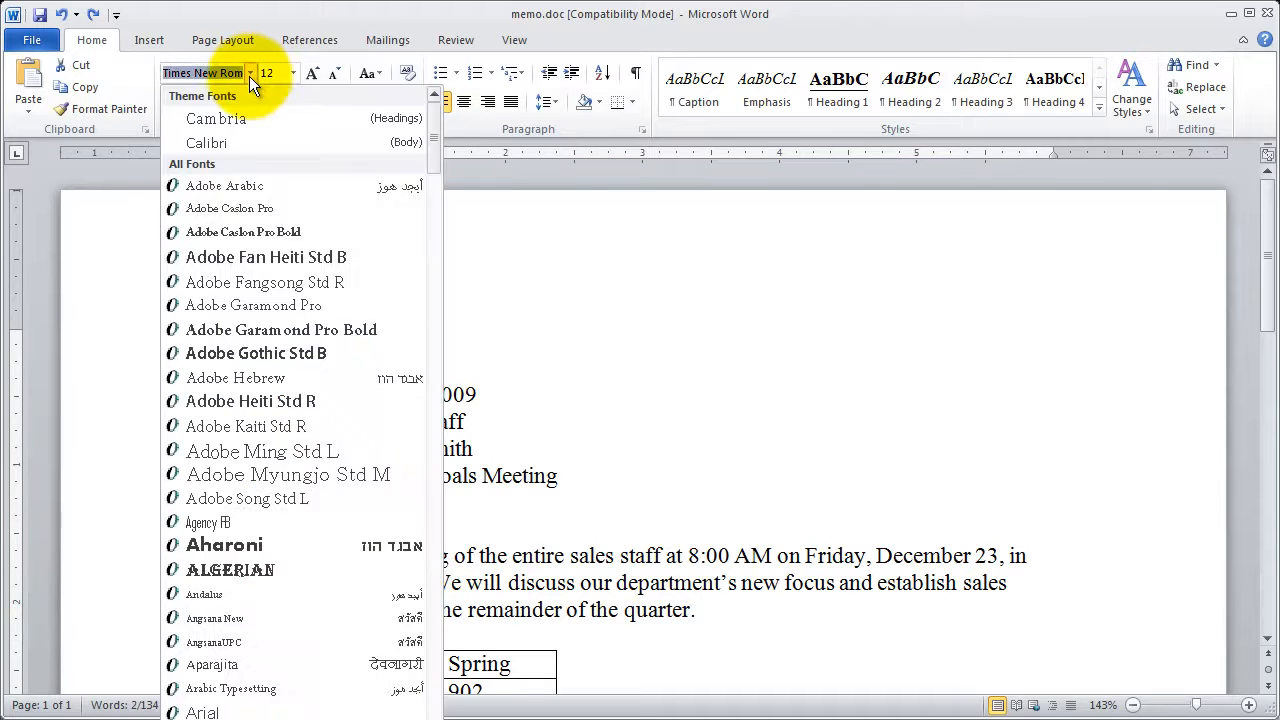
pyautogui.click(254, 142)
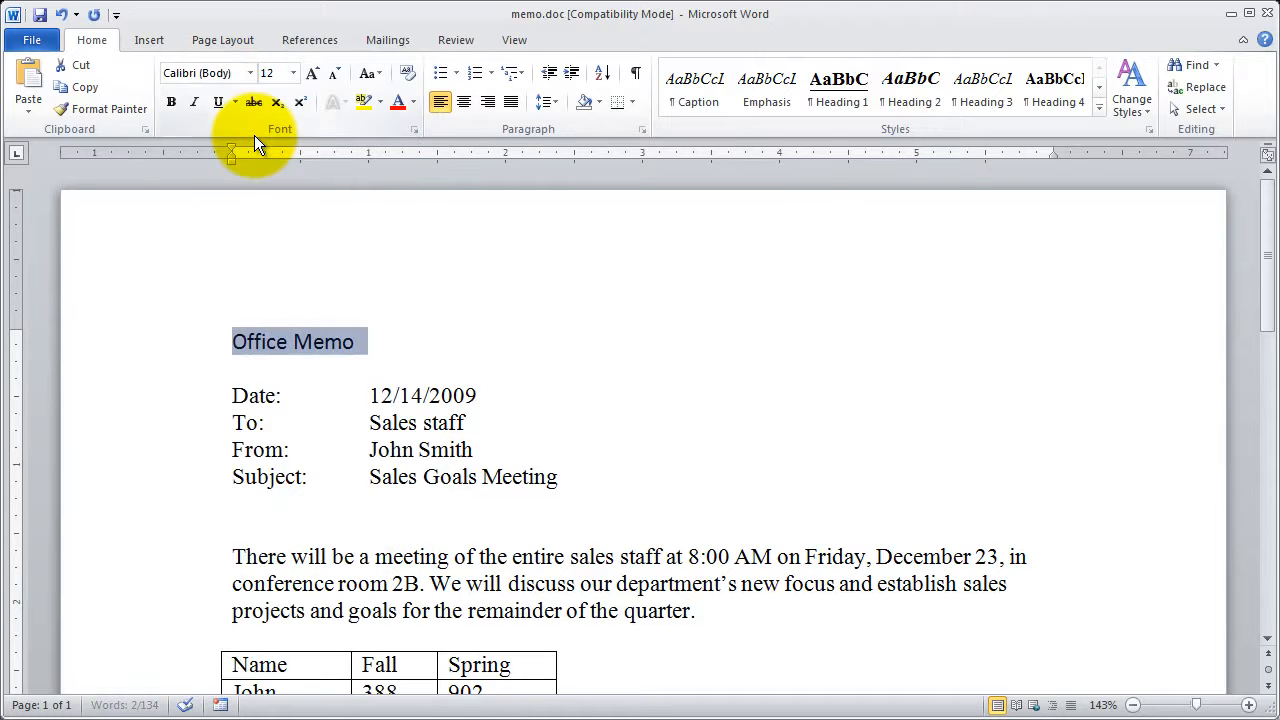
pyautogui.click(291, 74)
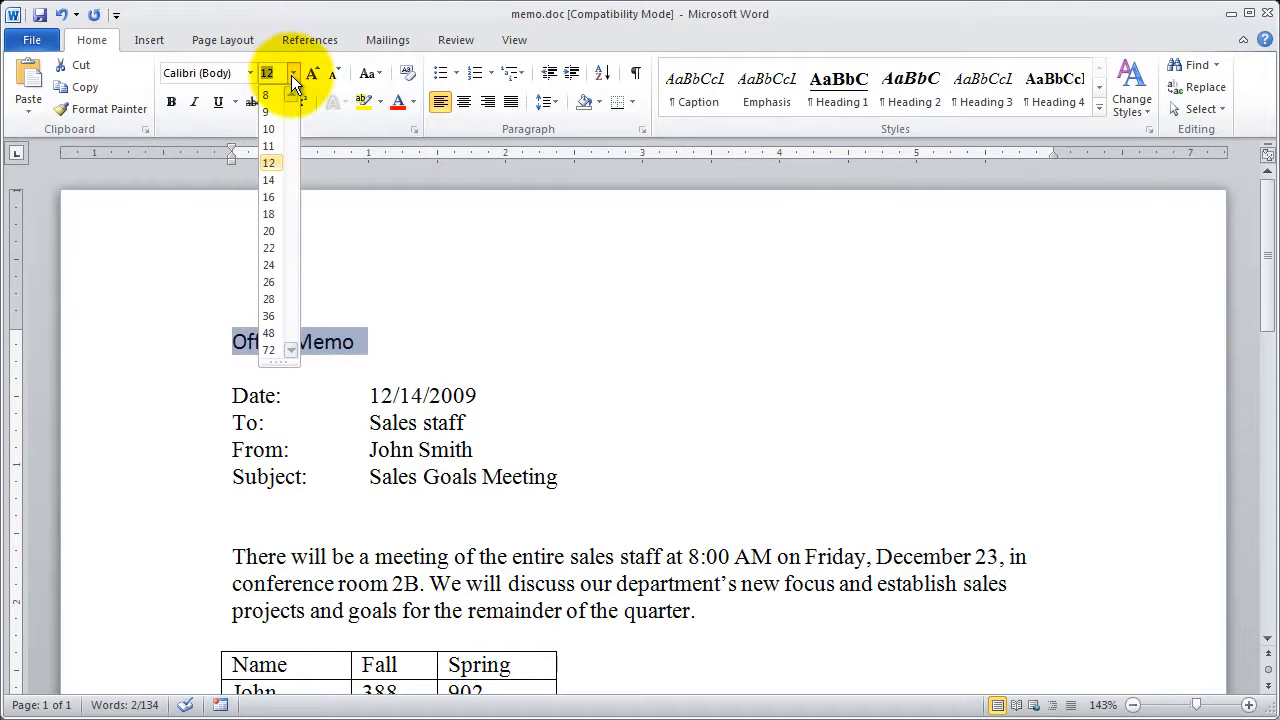
pyautogui.click(276, 199)
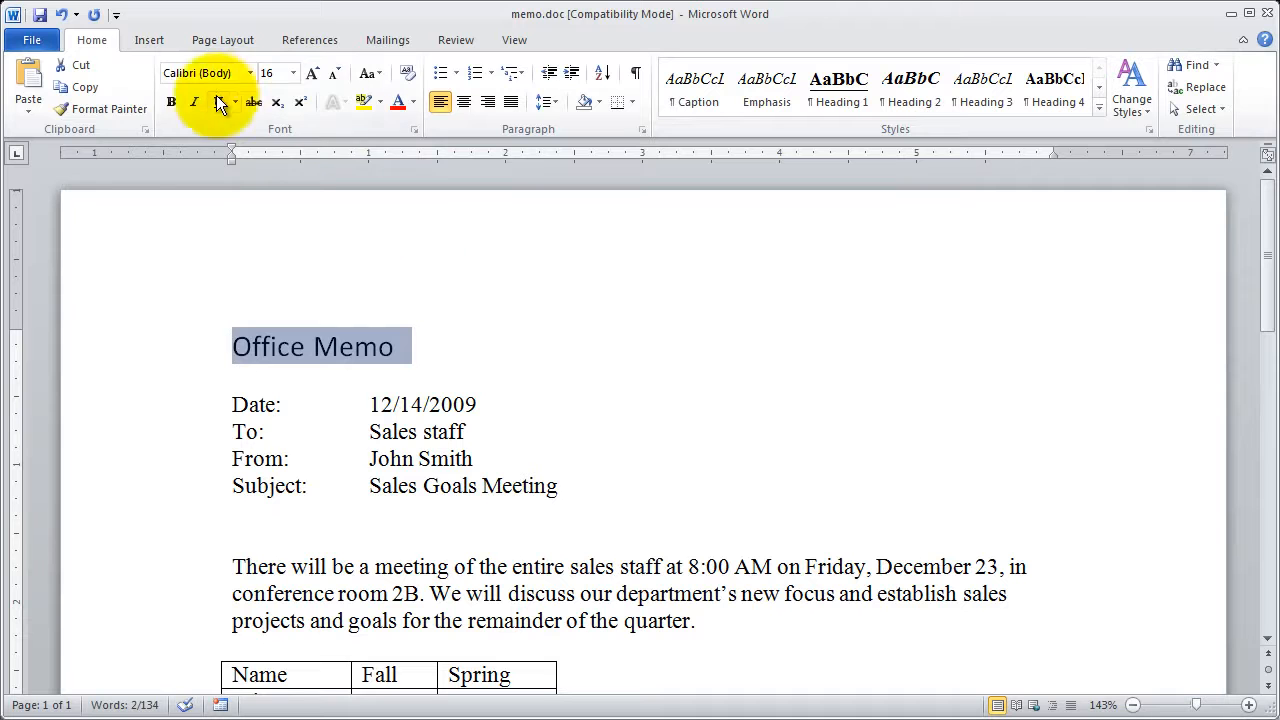
# - Try bold, italic and underline formatting on the Office Memo title, switching each off again
pyautogui.click(174, 105)
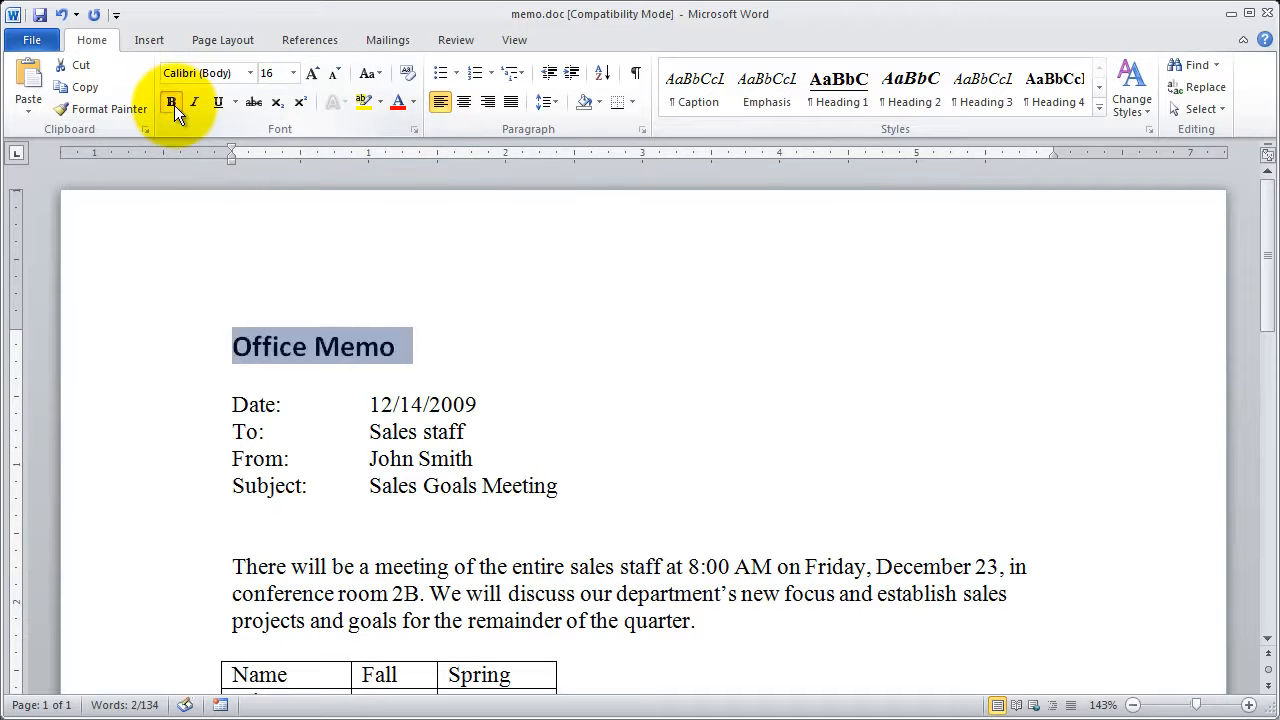
pyautogui.click(174, 105)
pyautogui.click(200, 103)
pyautogui.click(200, 103)
pyautogui.click(219, 101)
pyautogui.click(219, 101)
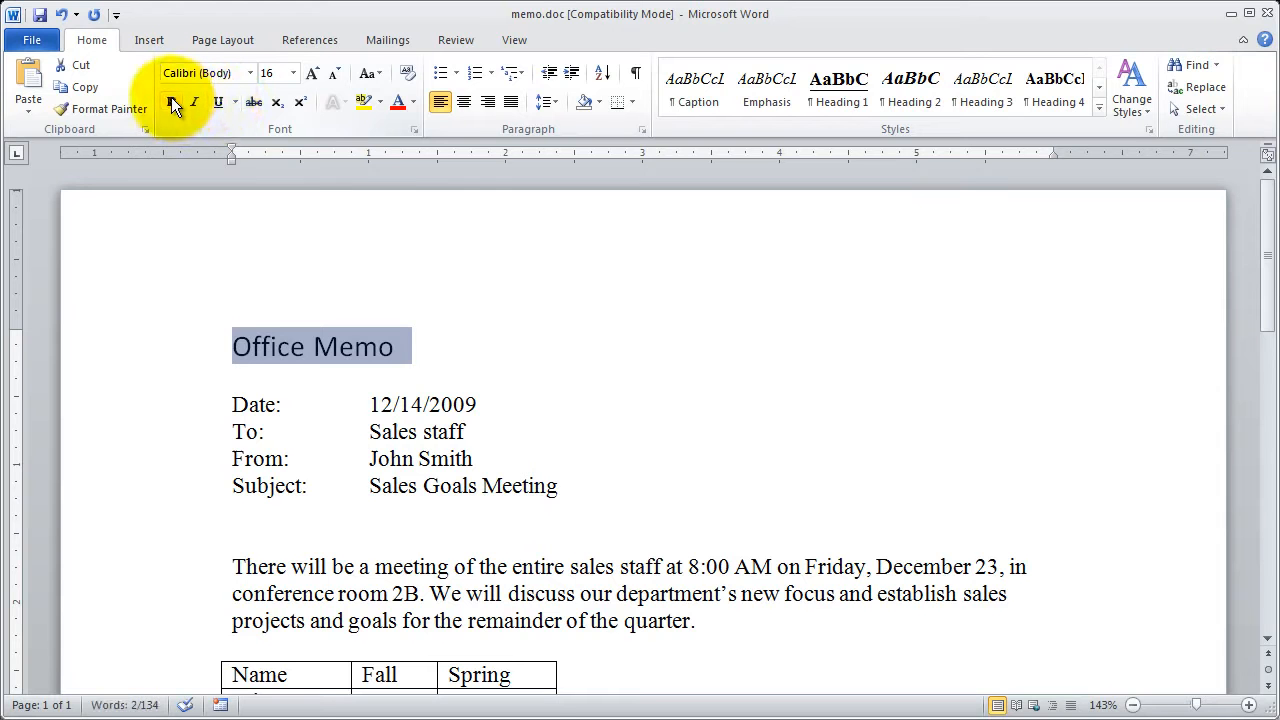
pyautogui.click(171, 100)
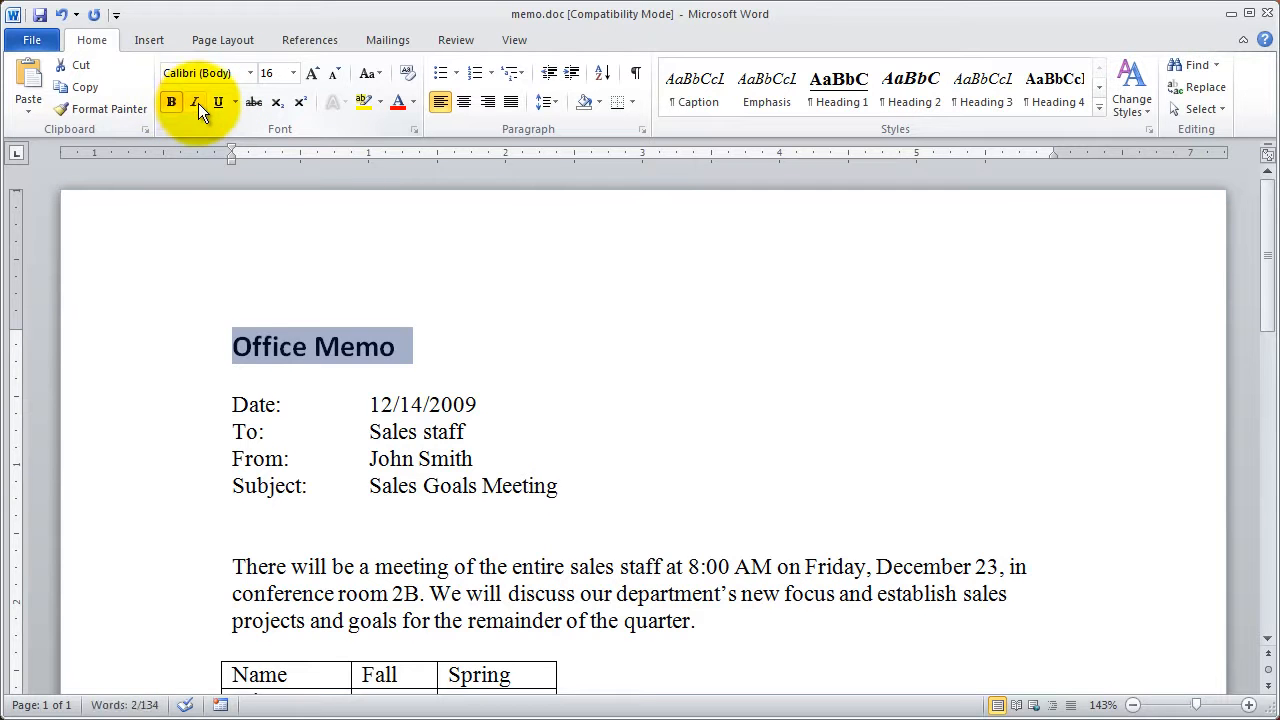
pyautogui.click(198, 103)
pyautogui.click(194, 103)
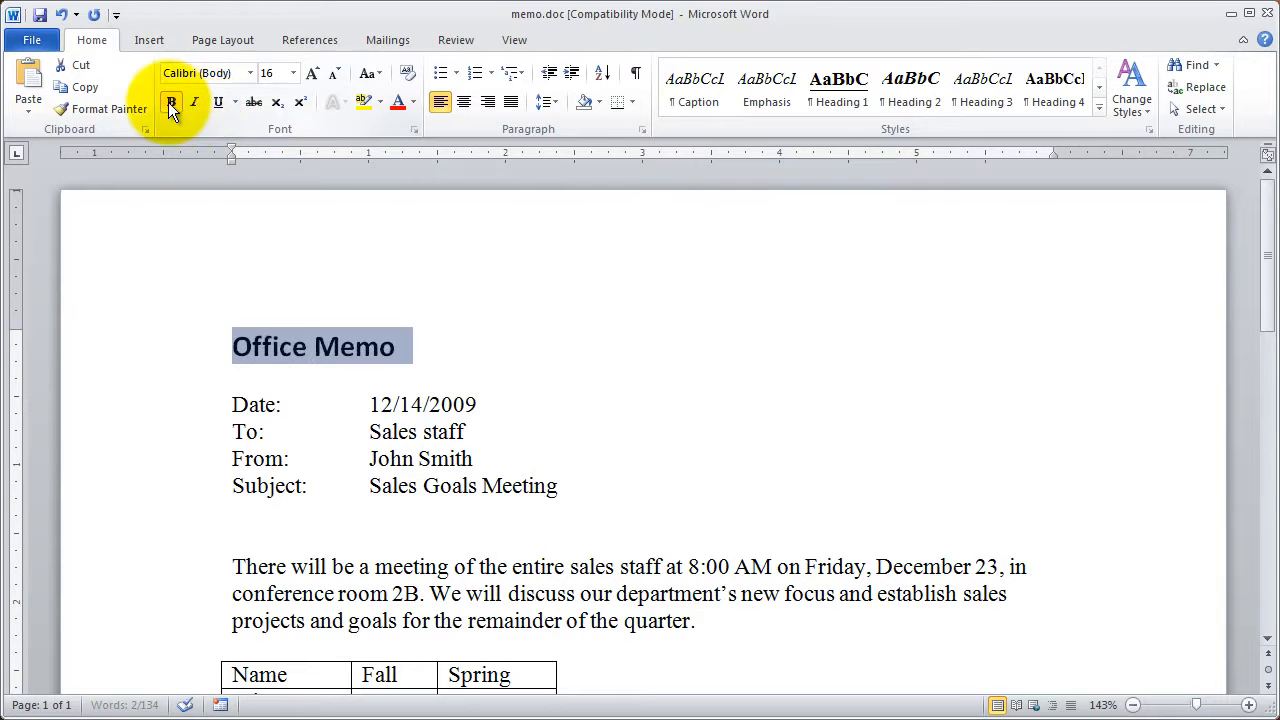
pyautogui.click(170, 102)
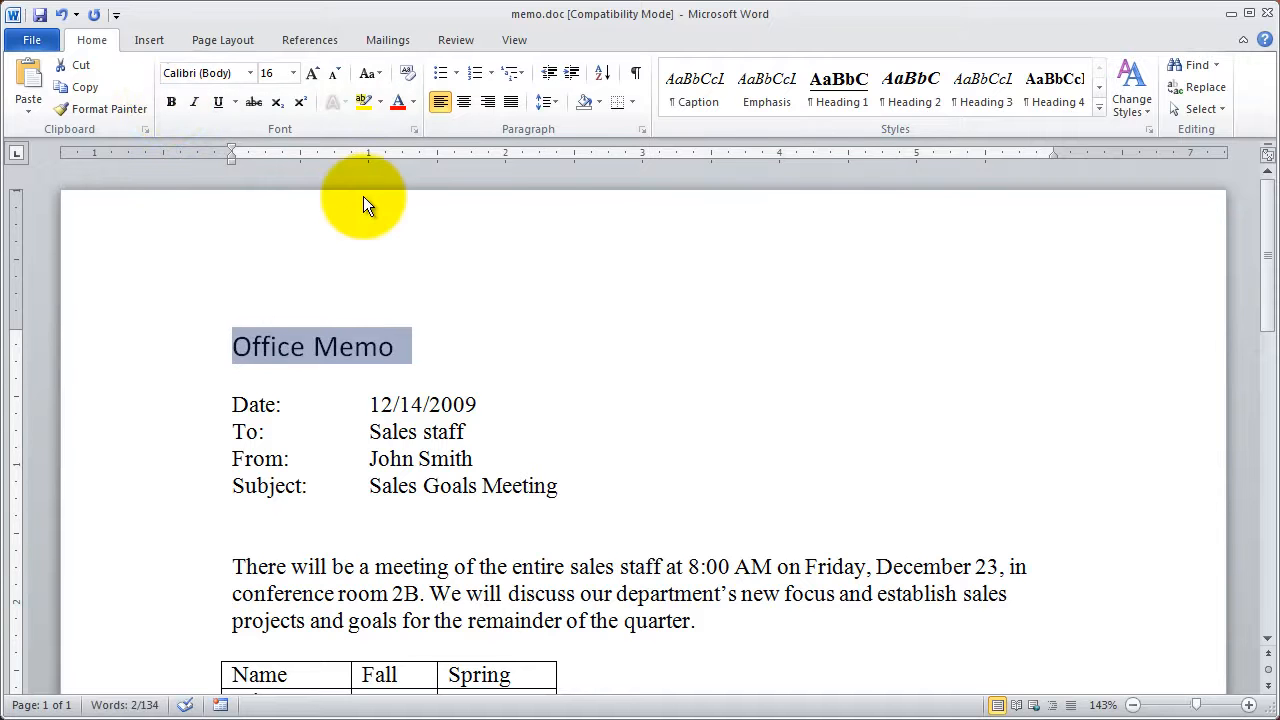
# - Make the Office Memo title bold and enlarge its font size to 22 points
pyautogui.click(171, 100)
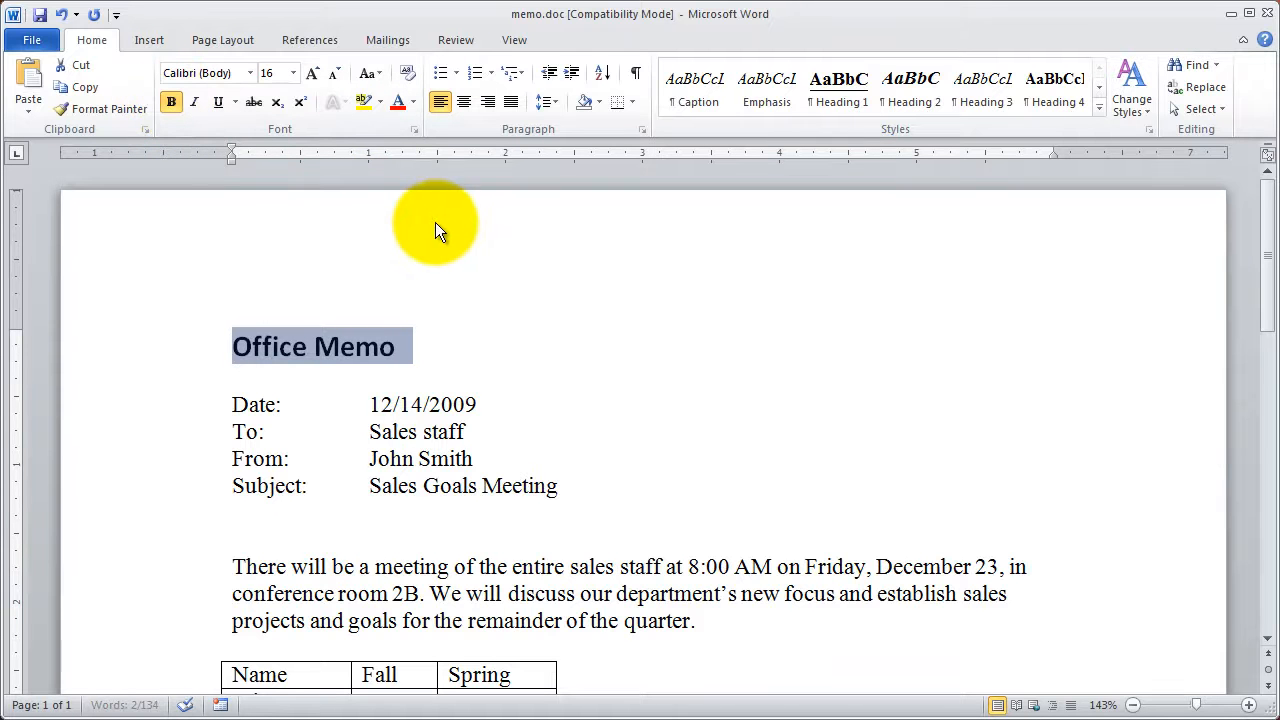
pyautogui.click(315, 79)
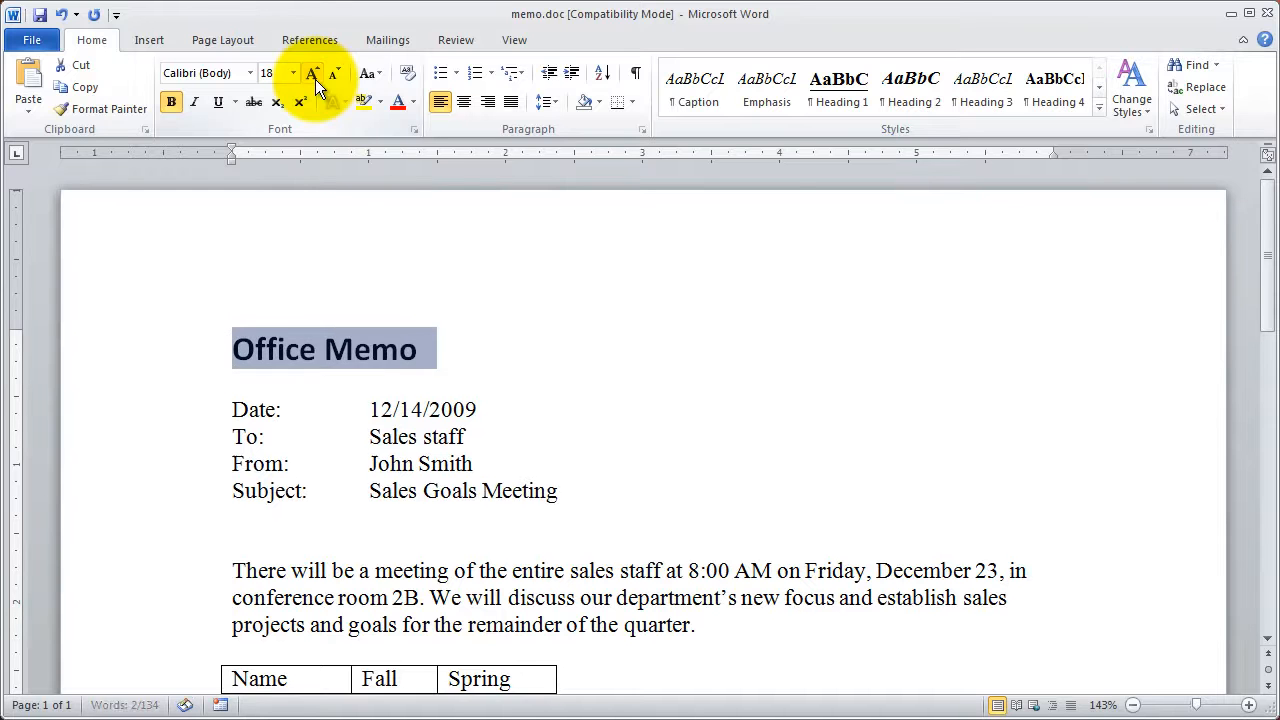
pyautogui.click(315, 79)
pyautogui.click(315, 79)
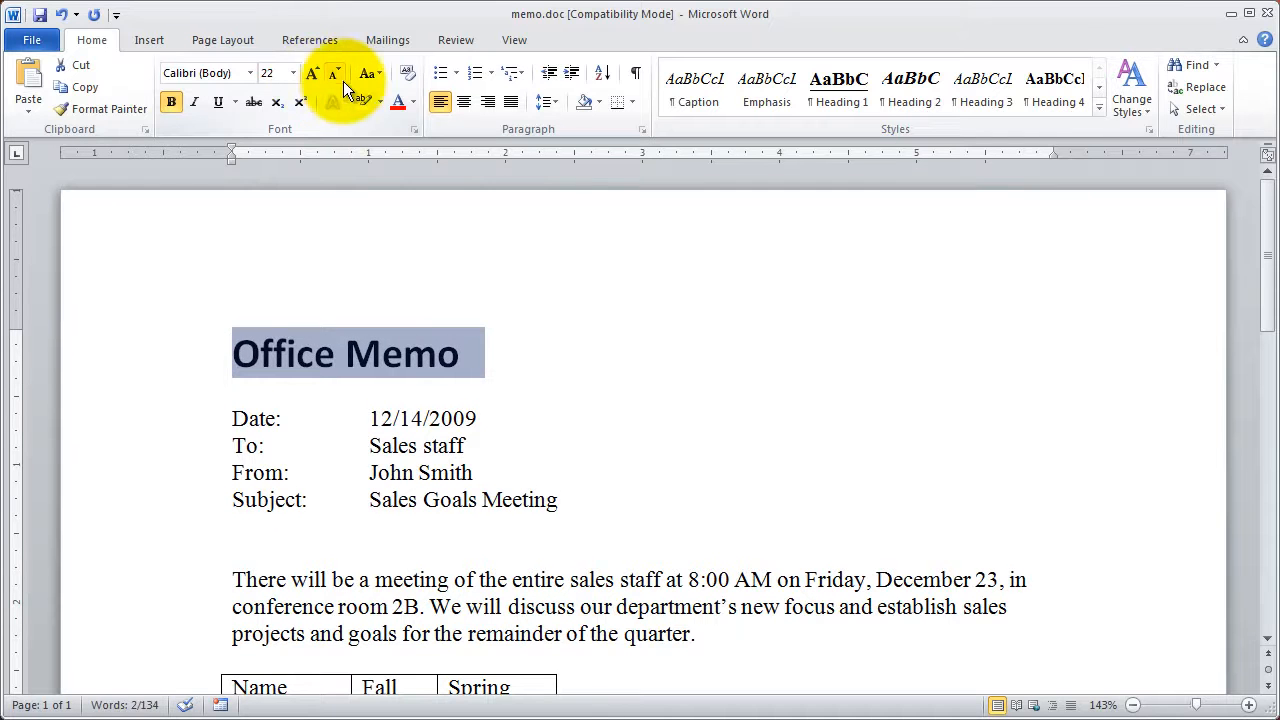
pyautogui.click(336, 78)
pyautogui.click(336, 78)
pyautogui.click(336, 78)
pyautogui.click(310, 77)
pyautogui.click(310, 78)
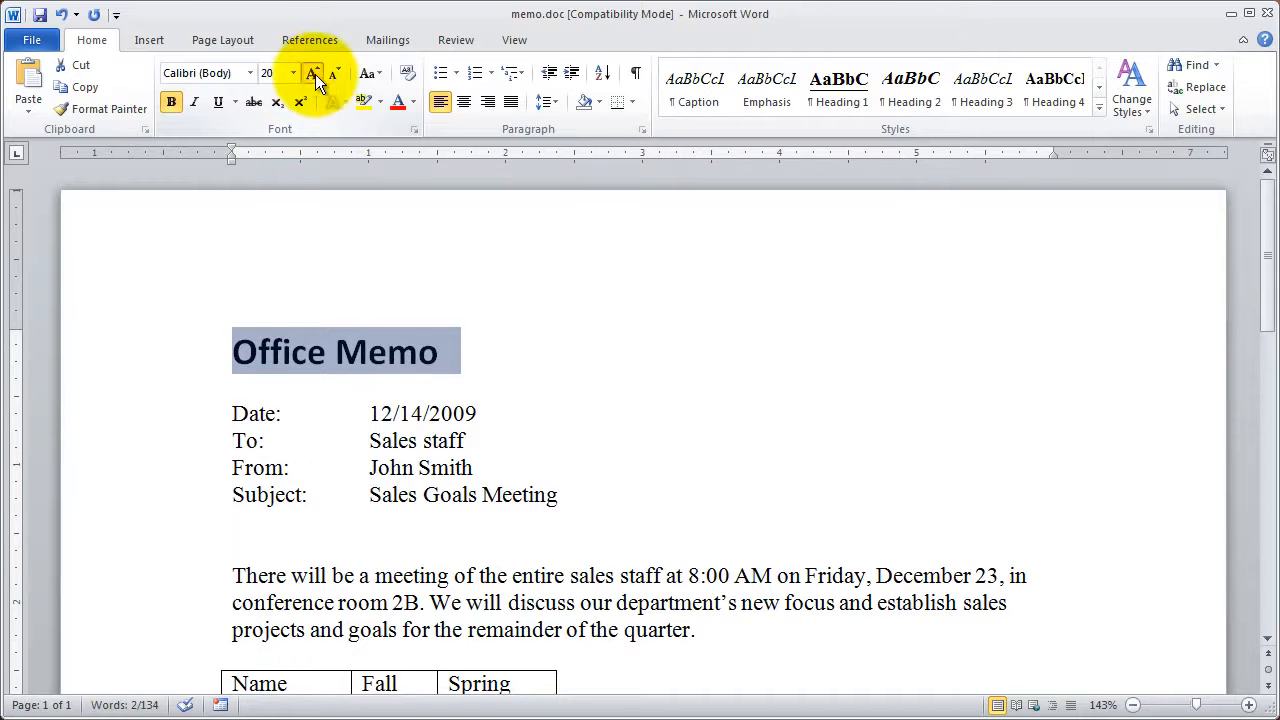
pyautogui.click(312, 77)
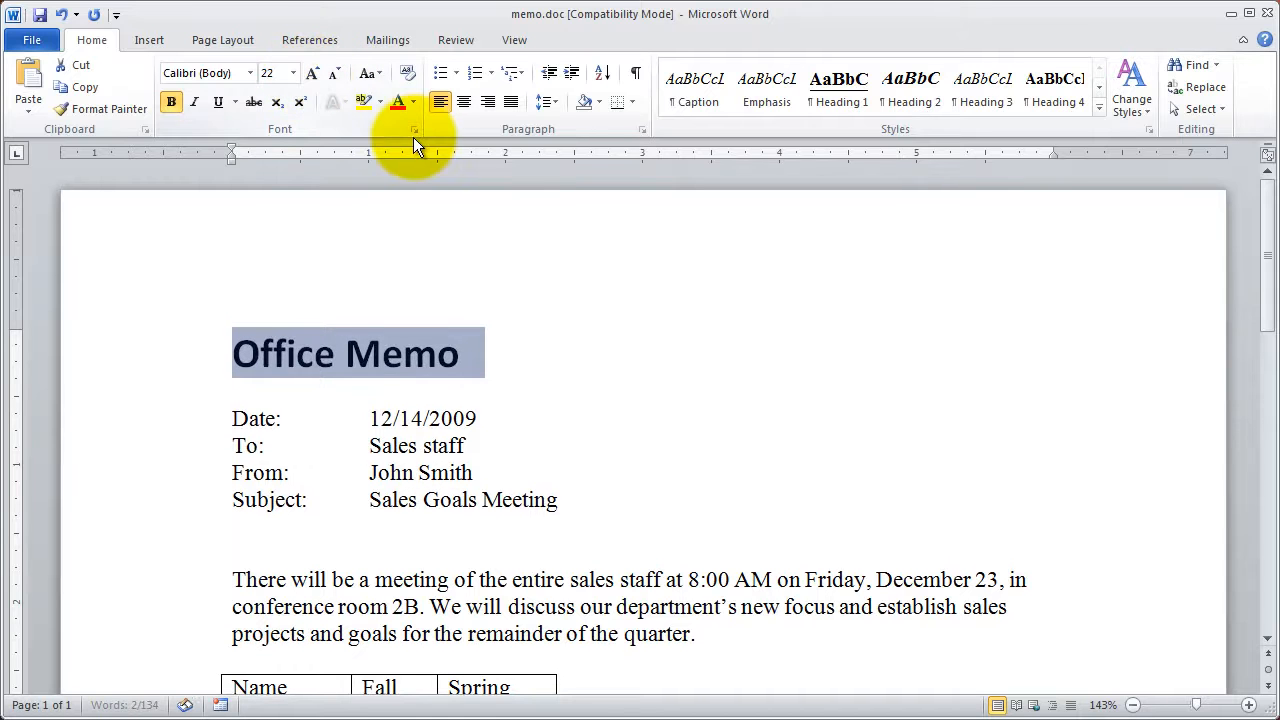
# - Convert the Office Memo title to UPPERCASE and deselect it
pyautogui.click(381, 76)
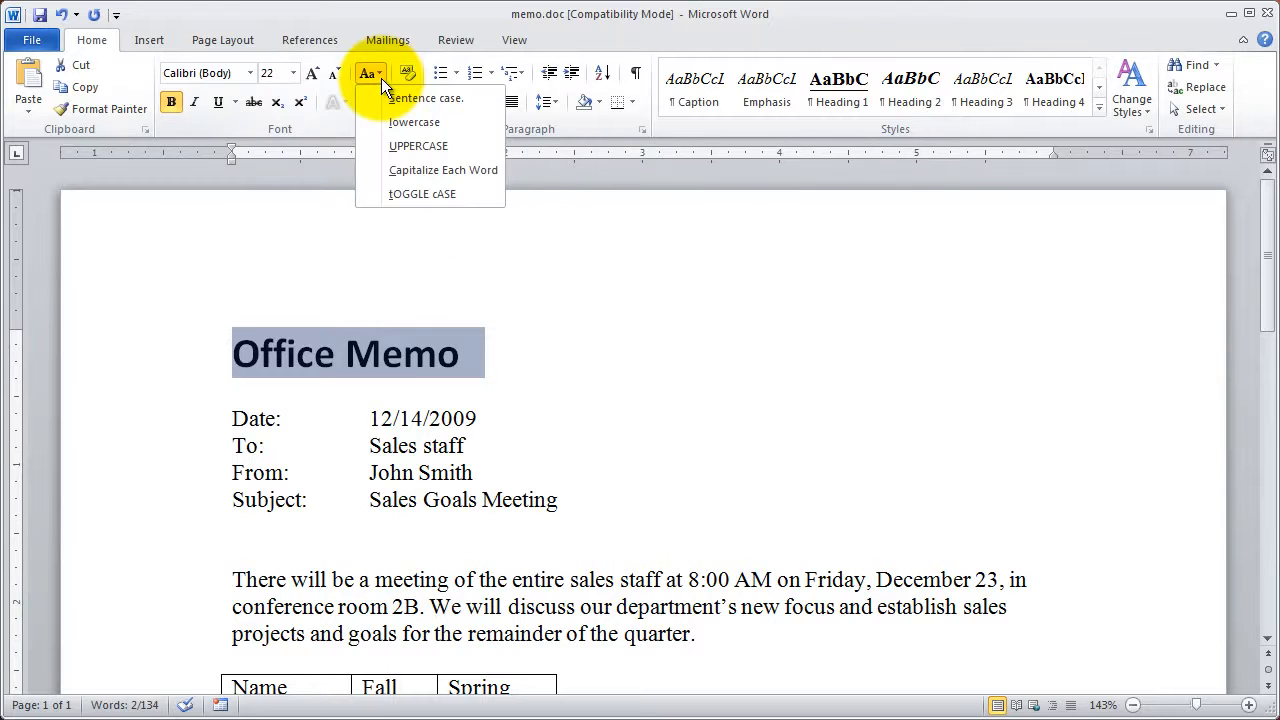
pyautogui.click(422, 146)
pyautogui.click(545, 356)
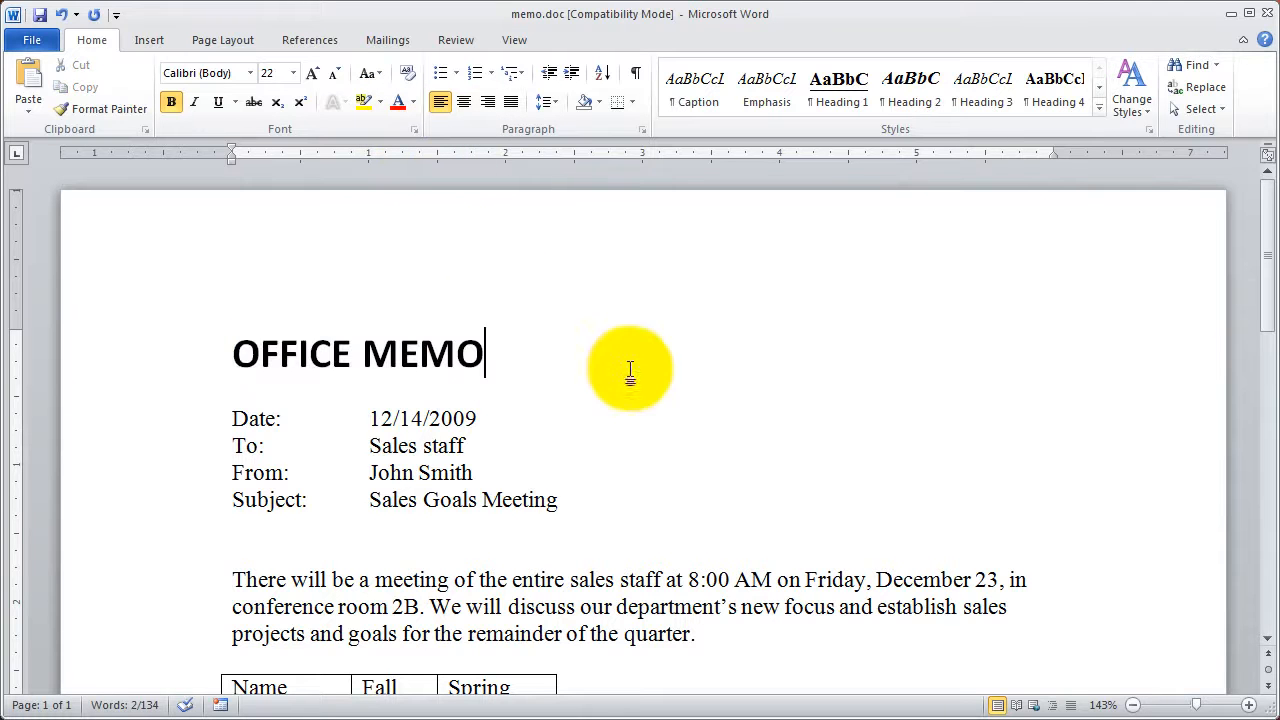
# - Change the font color of the OFFICE MEMO title to the medium blue theme color
pyautogui.click(122, 350)
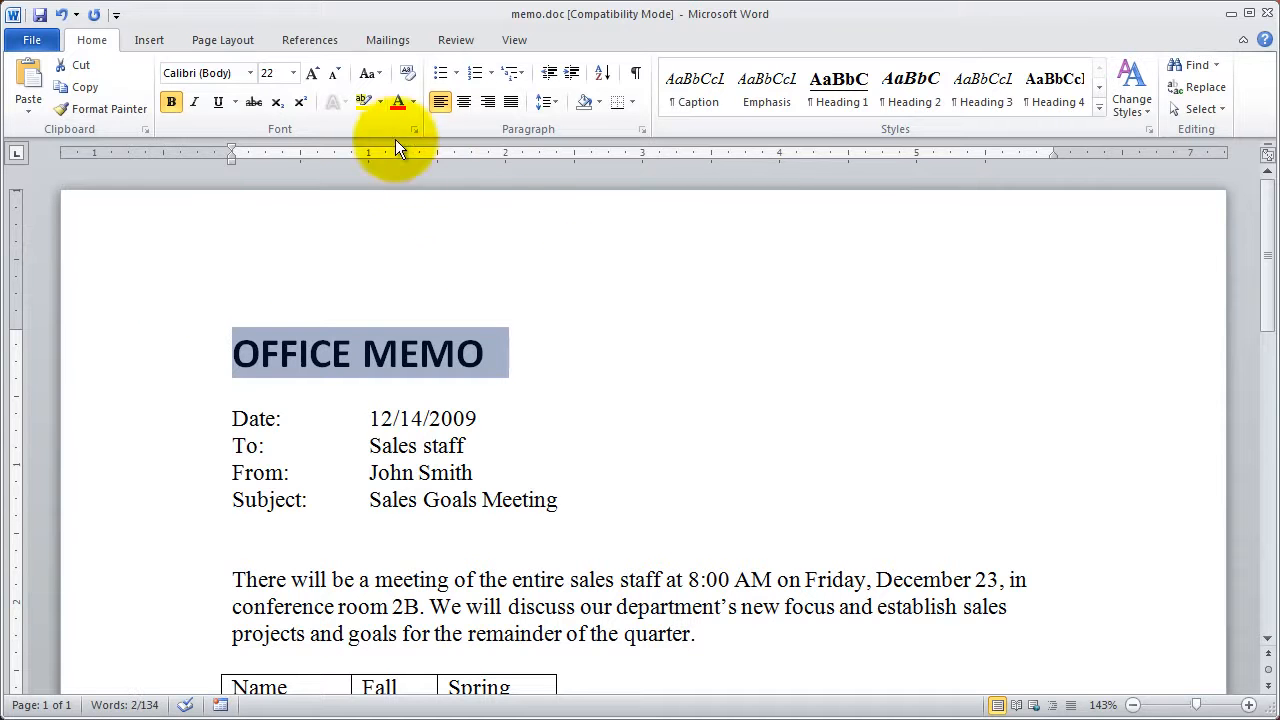
pyautogui.click(411, 102)
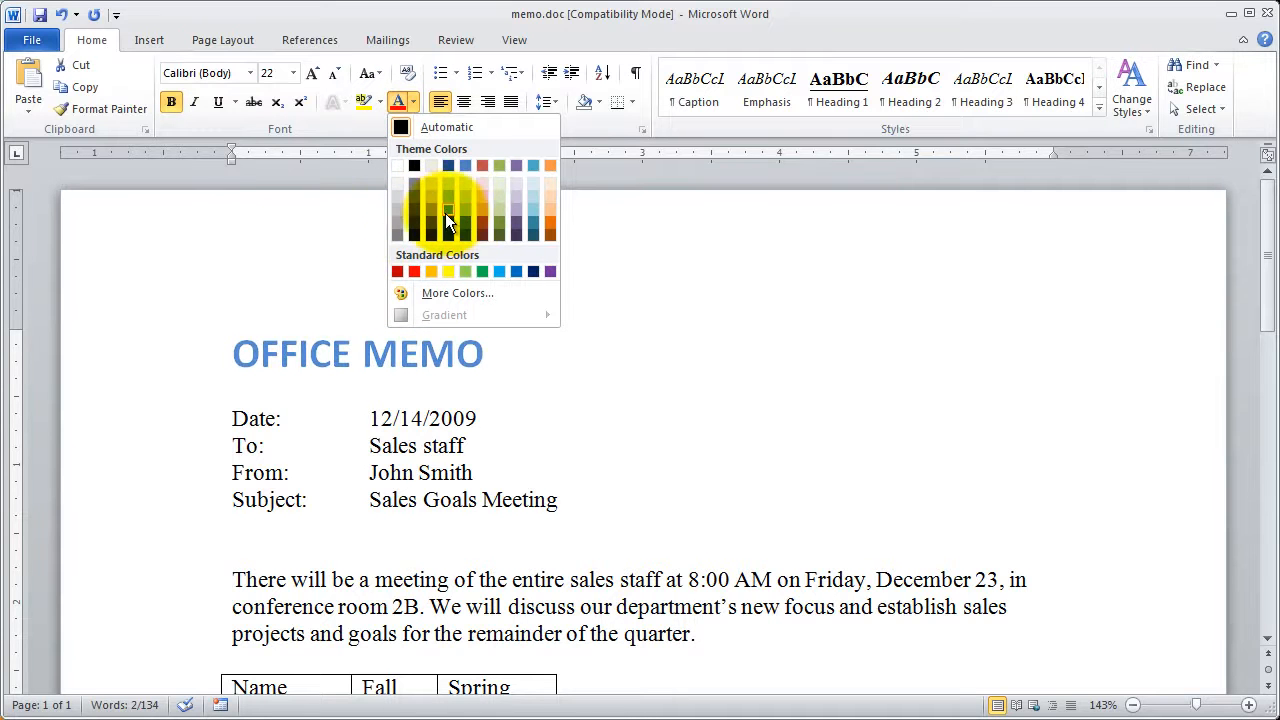
pyautogui.press('Escape')
pyautogui.click(688, 407)
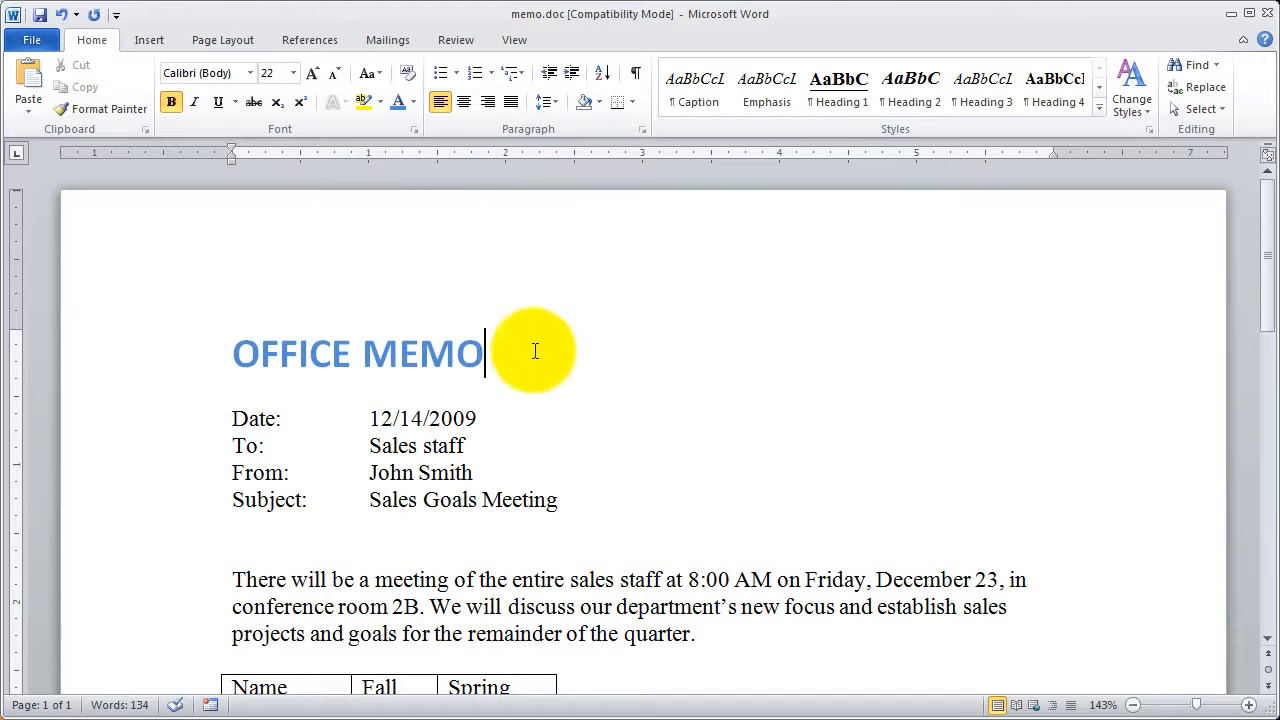
# - Select the OFFICE MEMO title and look through the available fonts, font sizes and underline styles
pyautogui.click(186, 363)
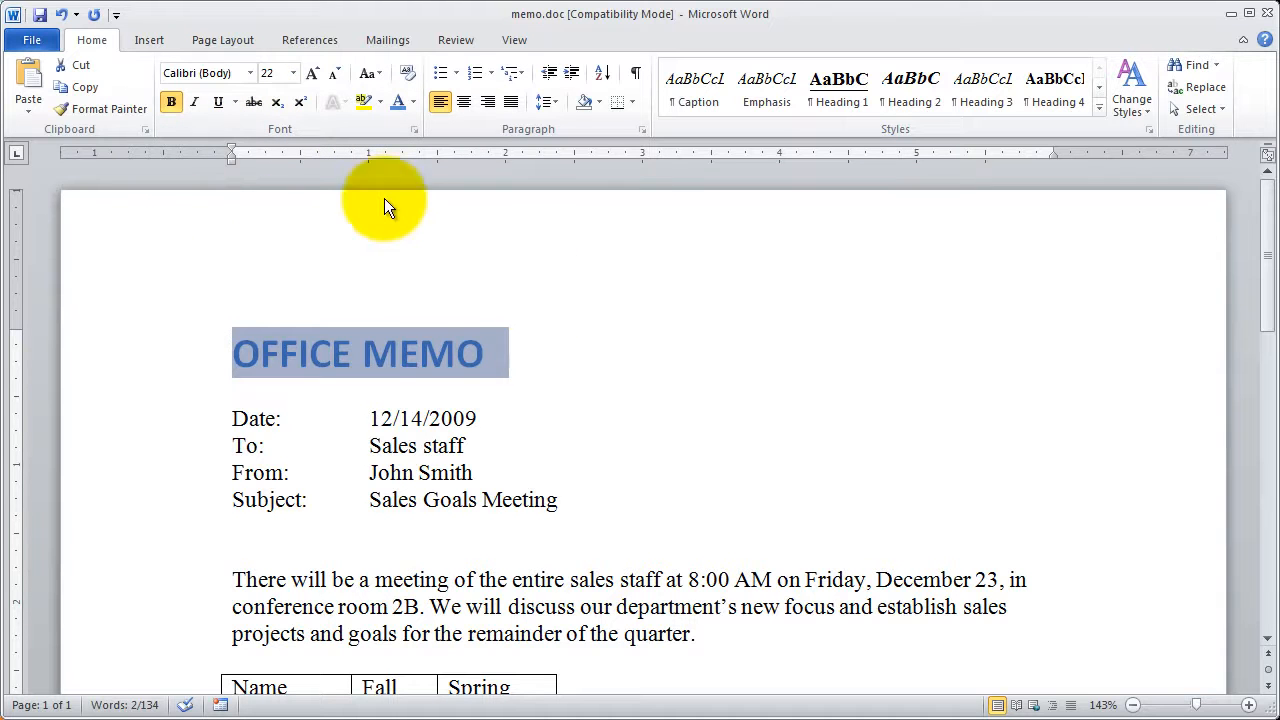
pyautogui.click(252, 76)
pyautogui.click(252, 76)
pyautogui.click(294, 76)
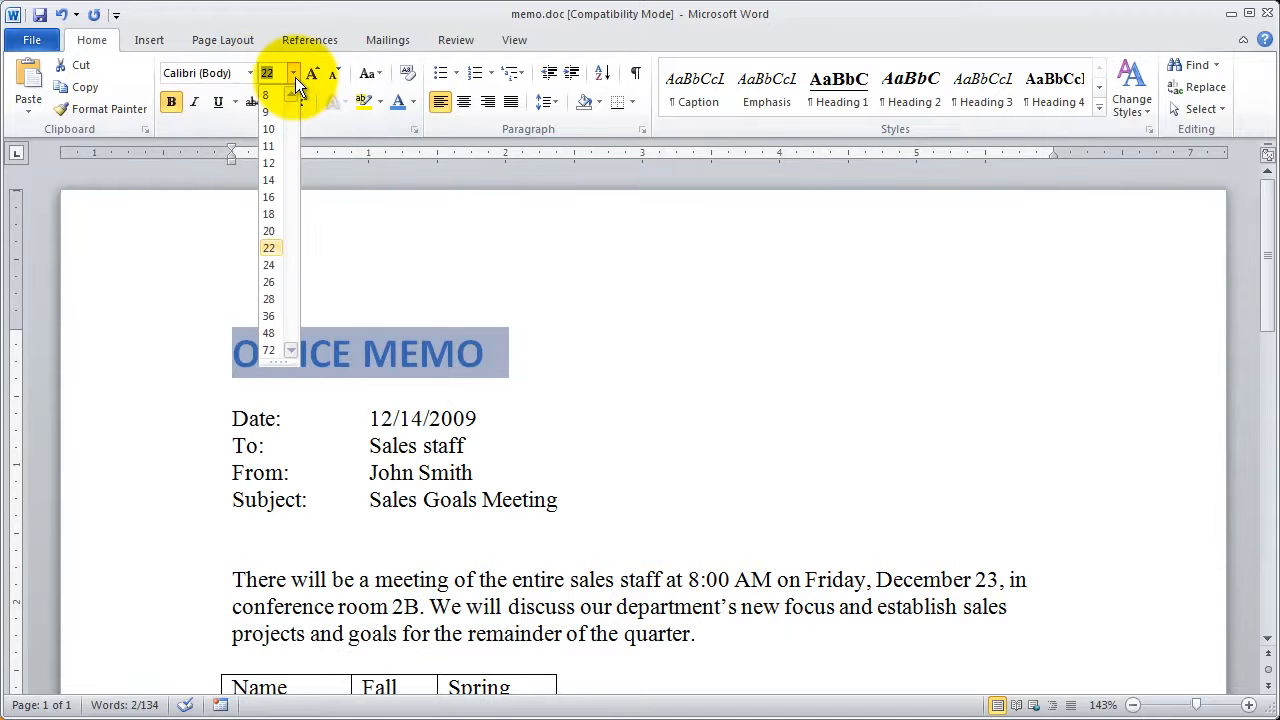
pyautogui.click(294, 76)
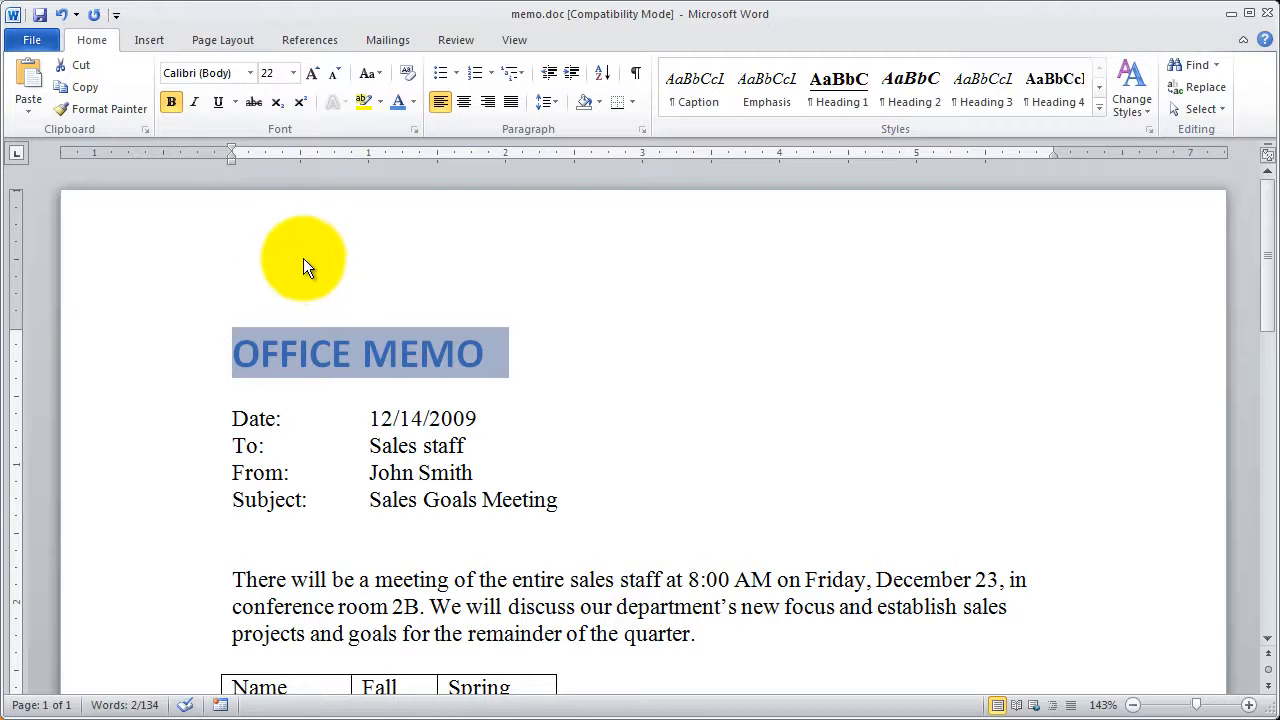
pyautogui.click(237, 105)
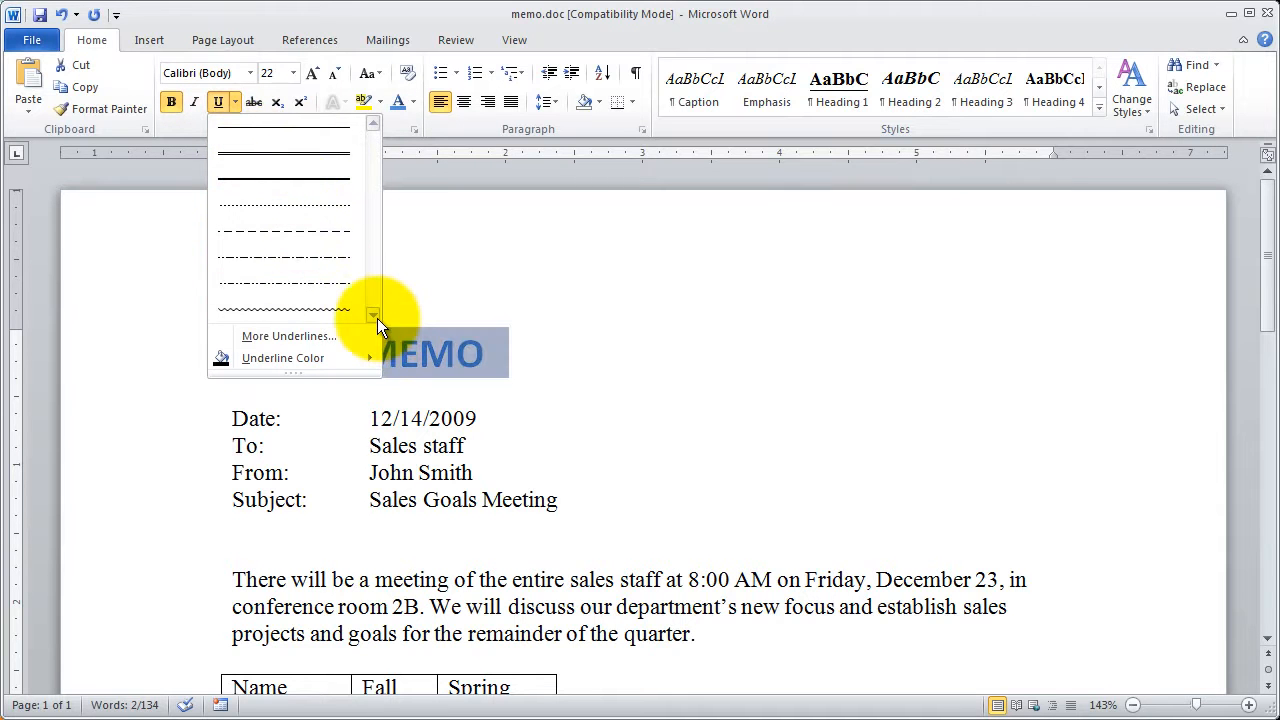
pyautogui.moveTo(290, 366)
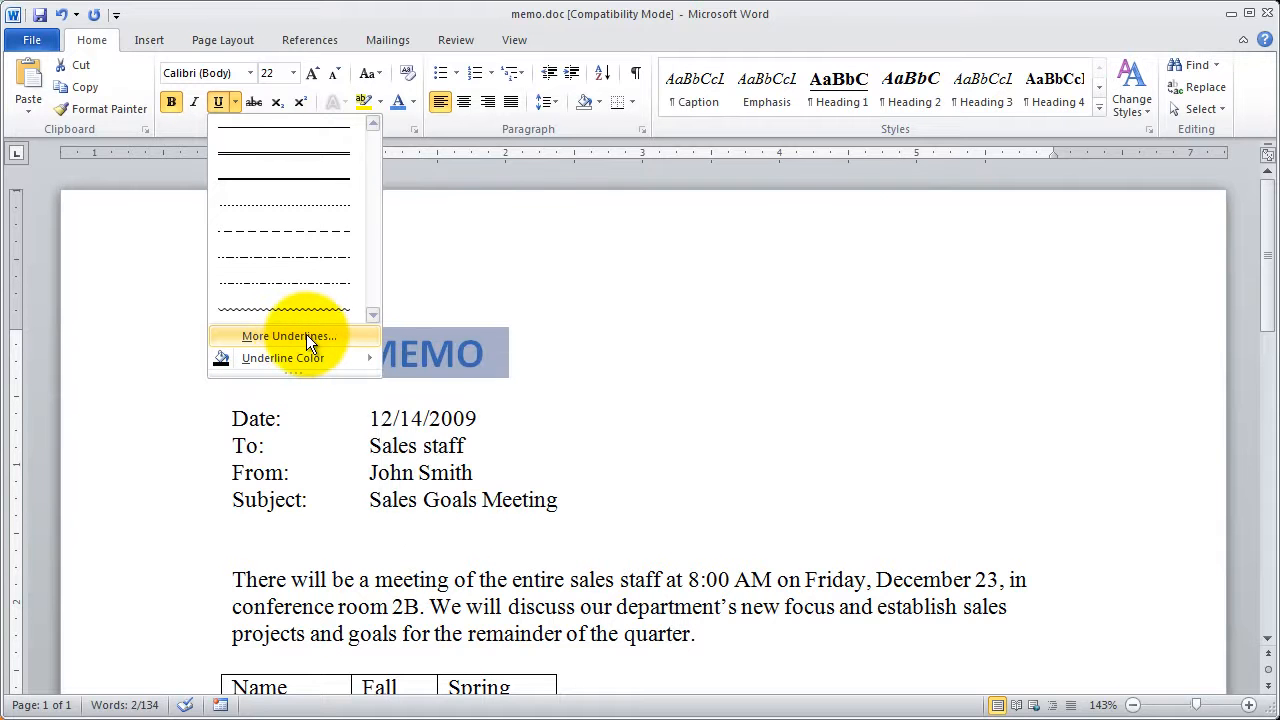
pyautogui.click(384, 14)
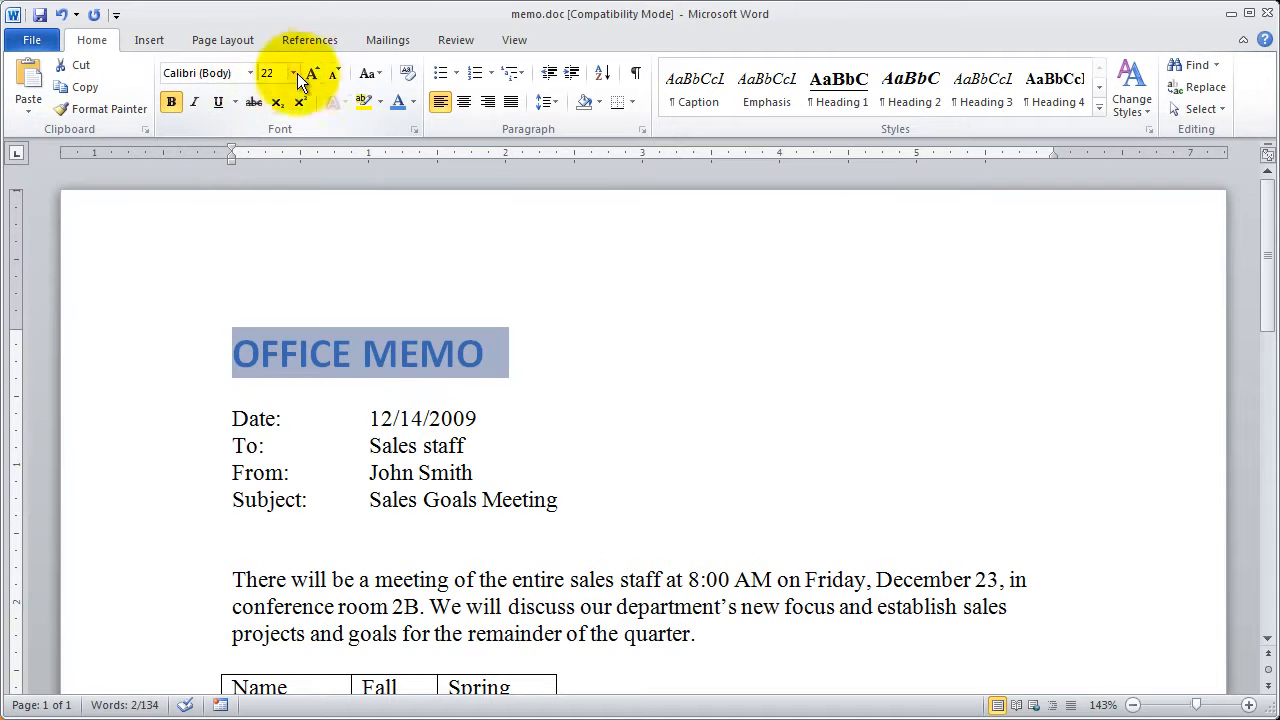
# - In the Font dialog, choose a thick single underline for the title with a dark orange underline color
pyautogui.click(415, 131)
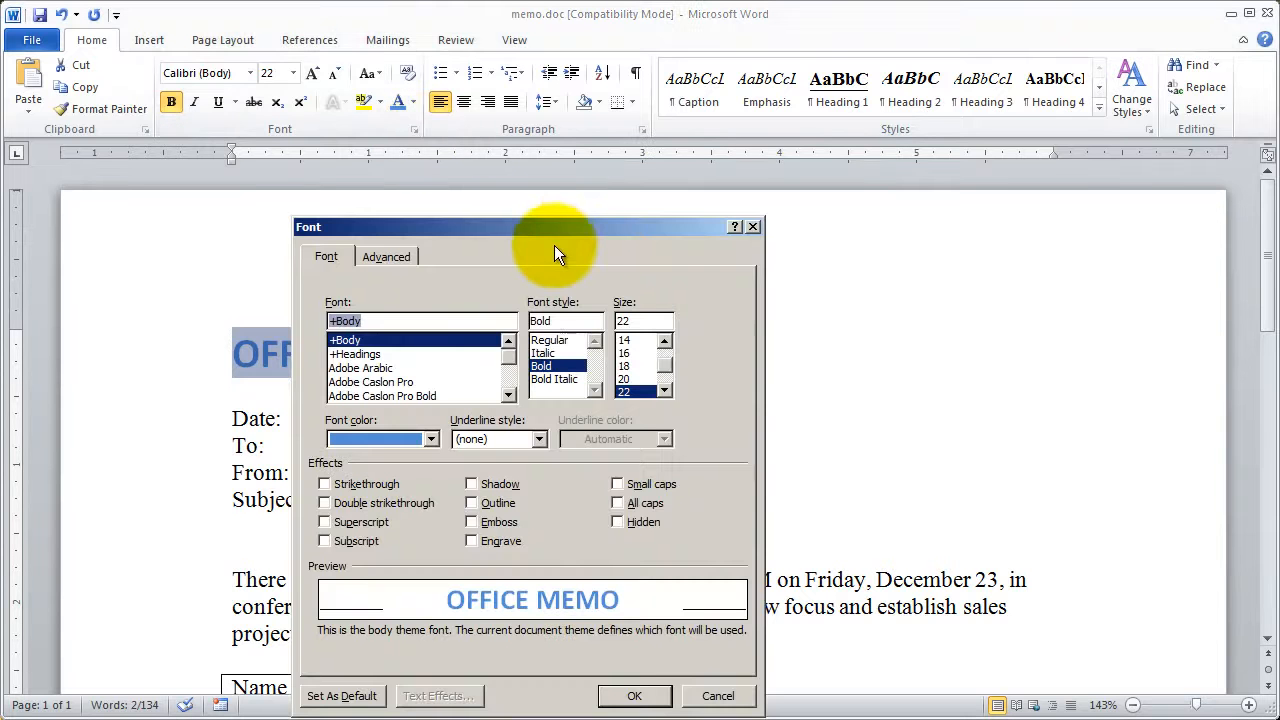
pyautogui.moveTo(551, 226); pyautogui.dragTo(651, 115)
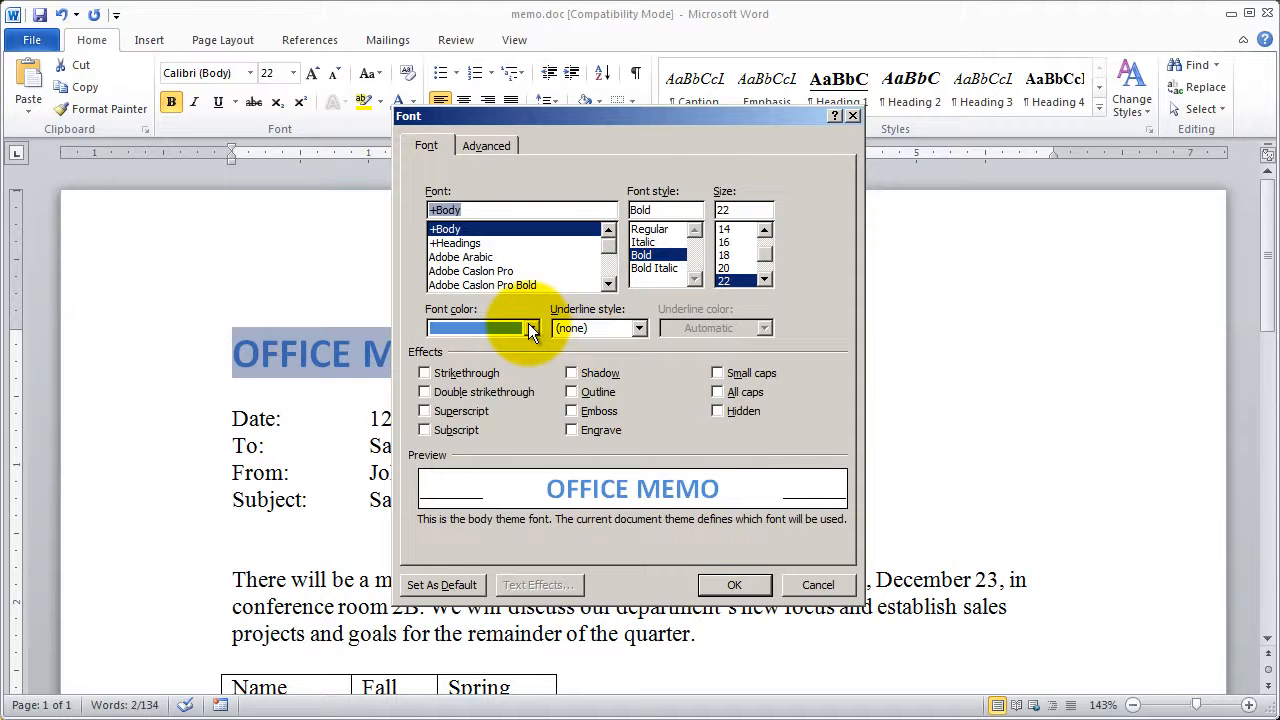
pyautogui.click(638, 328)
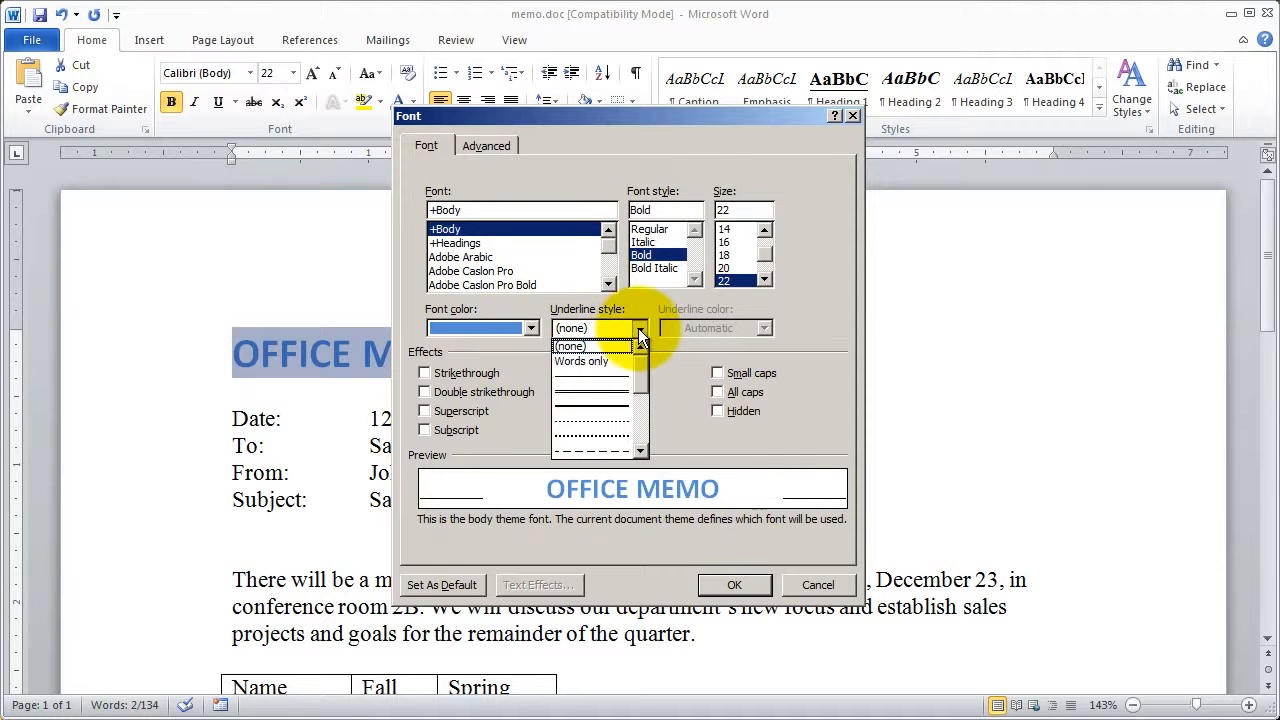
pyautogui.click(599, 406)
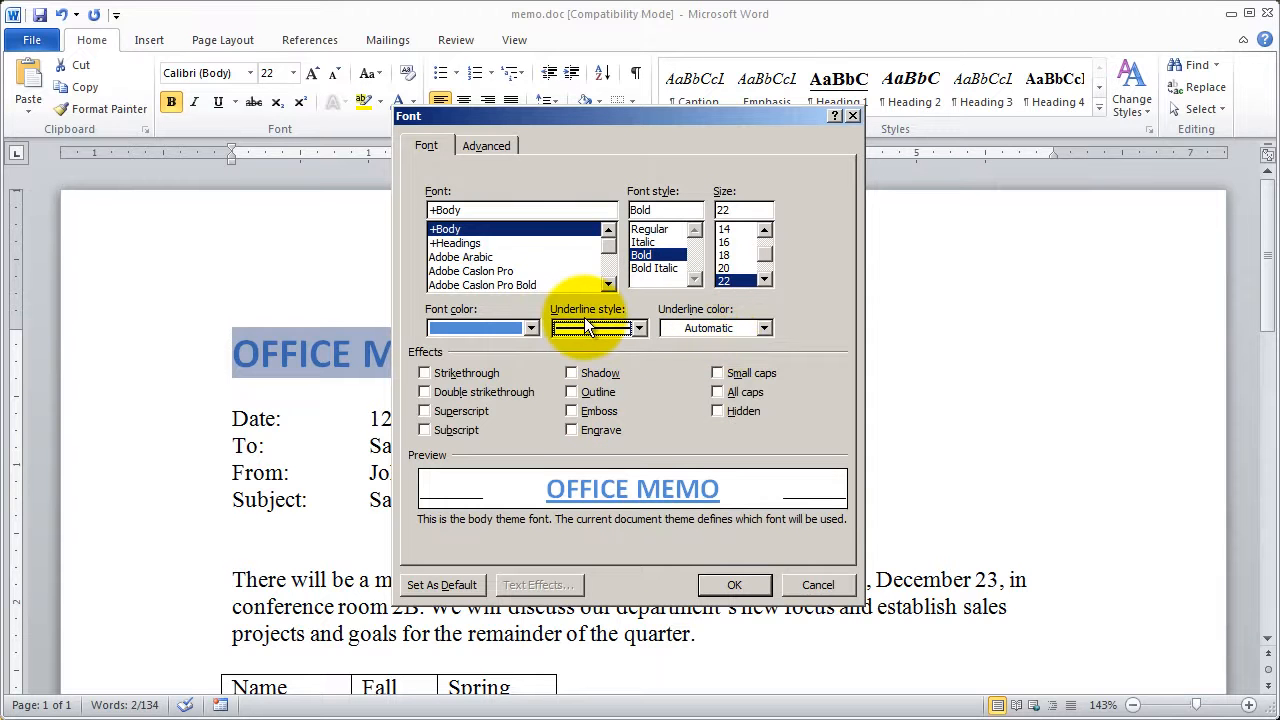
pyautogui.click(705, 327)
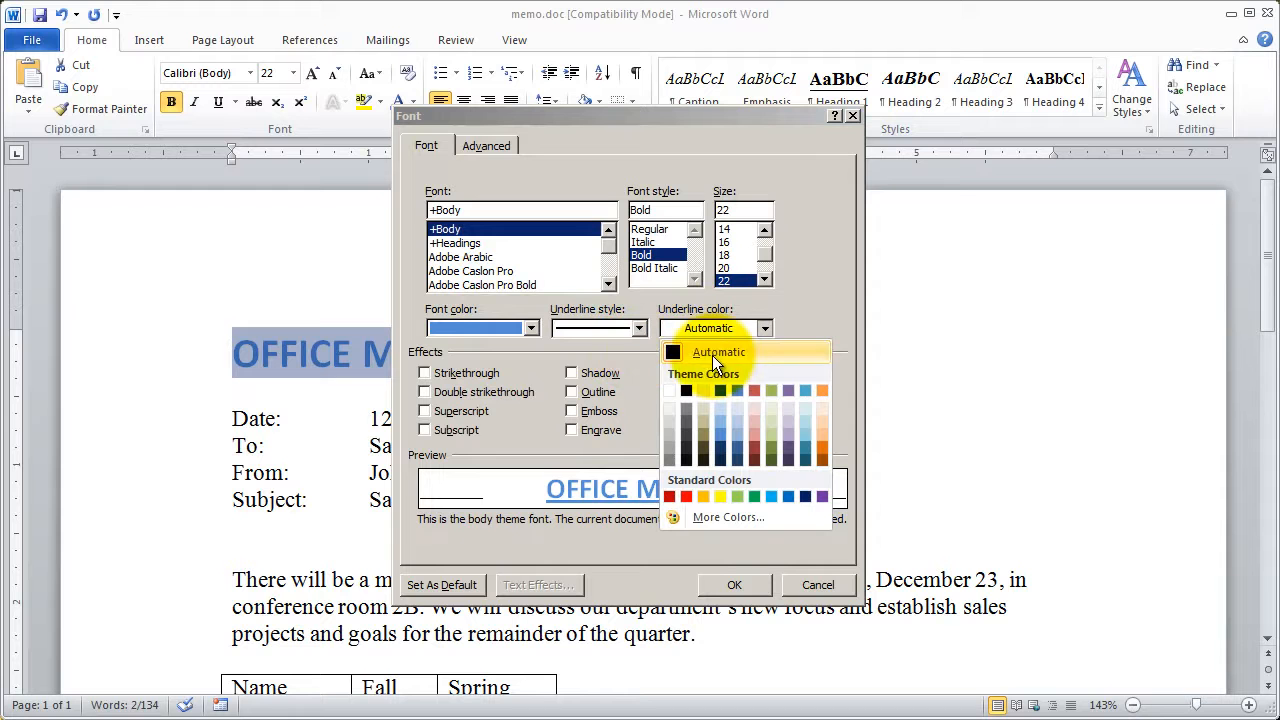
pyautogui.click(826, 448)
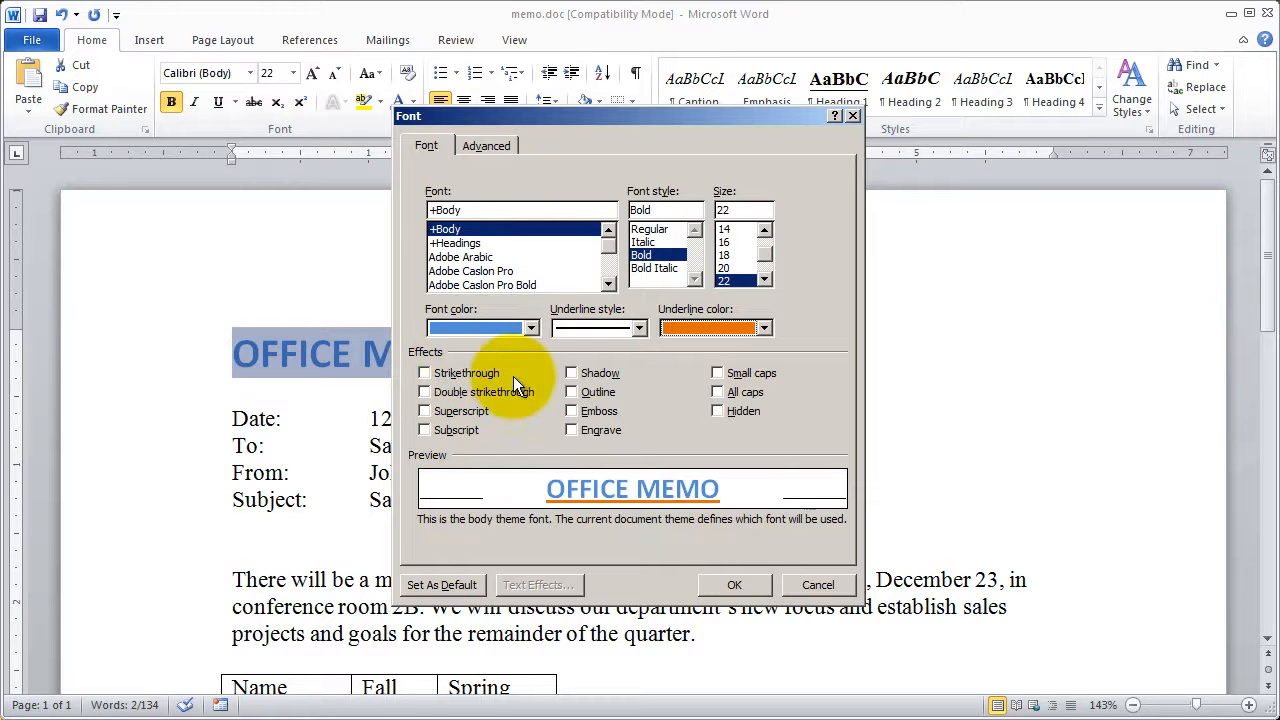
# - Preview the strikethrough, double strikethrough and superscript effects on the title, clearing each one again
pyautogui.click(481, 372)
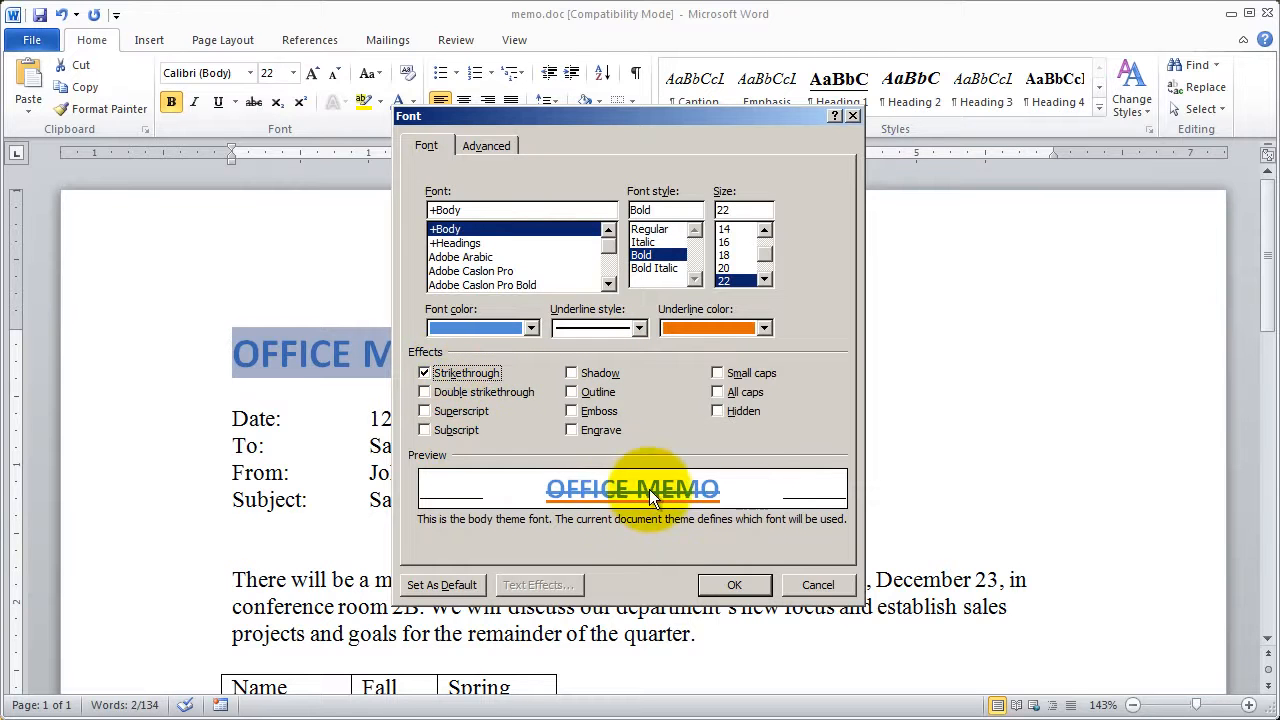
pyautogui.click(446, 374)
pyautogui.click(450, 391)
pyautogui.click(450, 390)
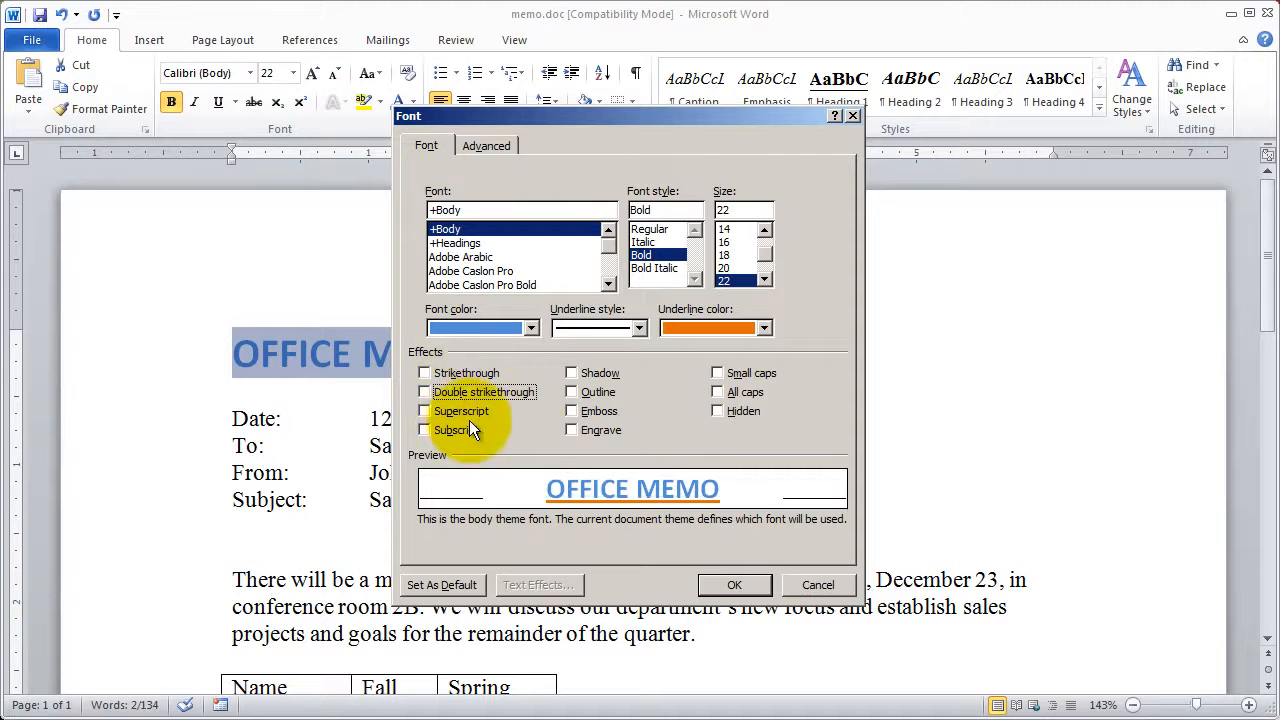
pyautogui.click(464, 407)
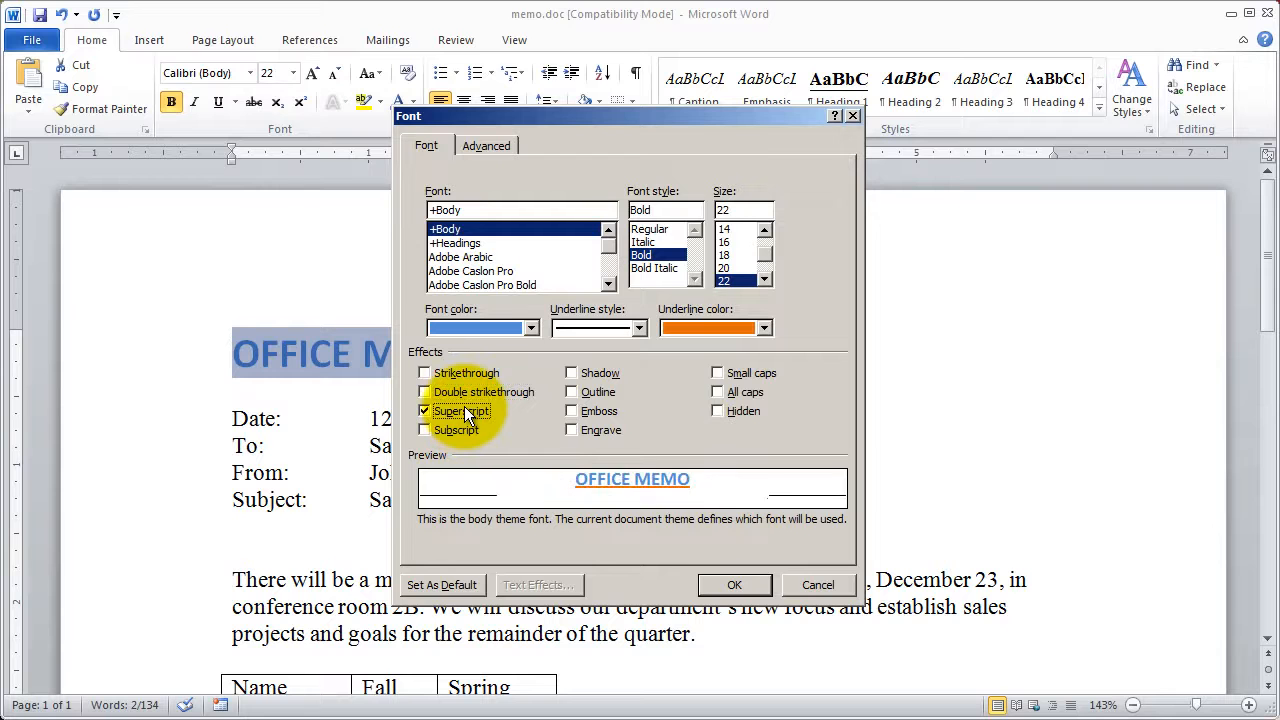
pyautogui.click(464, 407)
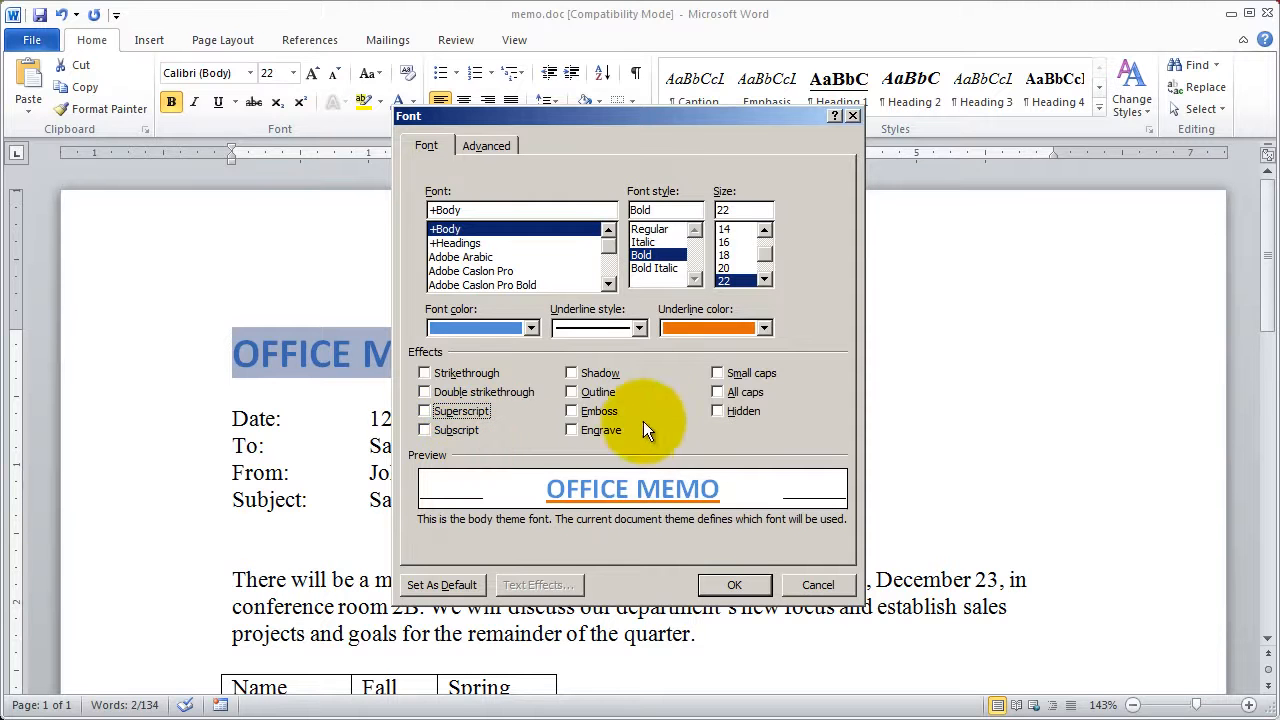
# - Try the shadow, outline, emboss and engrave effects on the title one at a time, removing each again
pyautogui.click(592, 373)
pyautogui.click(592, 374)
pyautogui.click(595, 392)
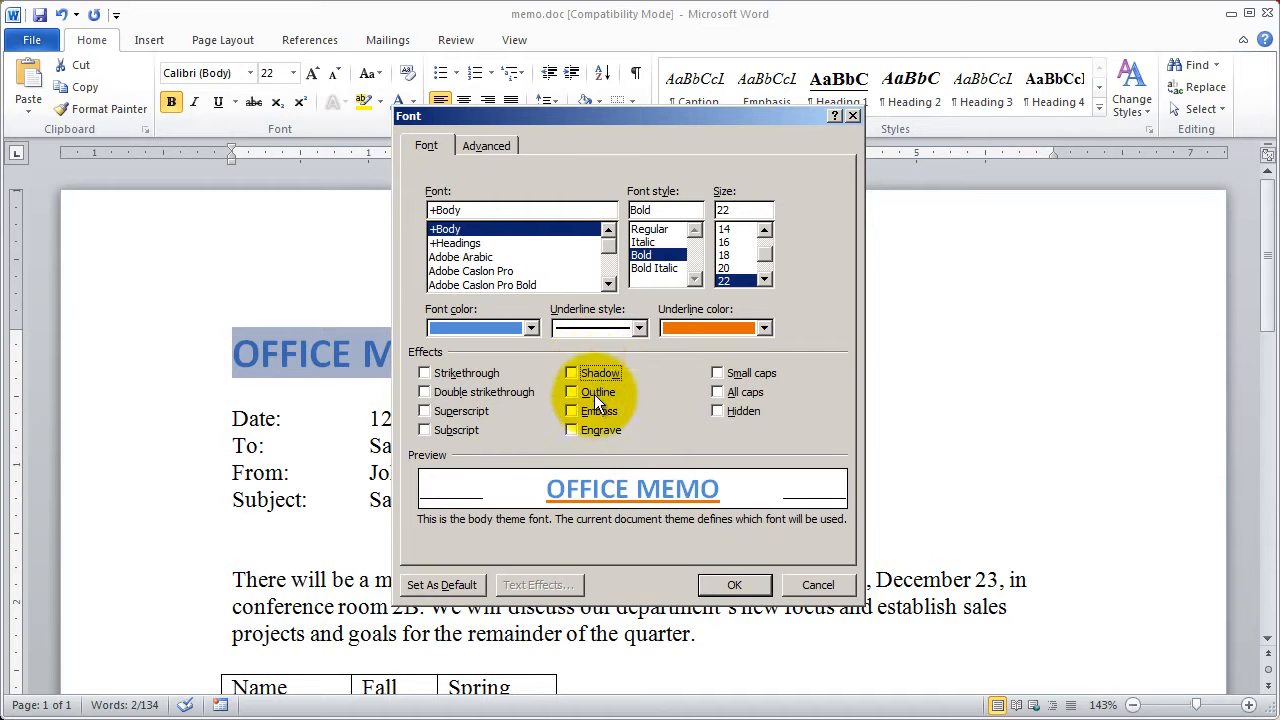
pyautogui.click(595, 392)
pyautogui.click(594, 407)
pyautogui.click(594, 407)
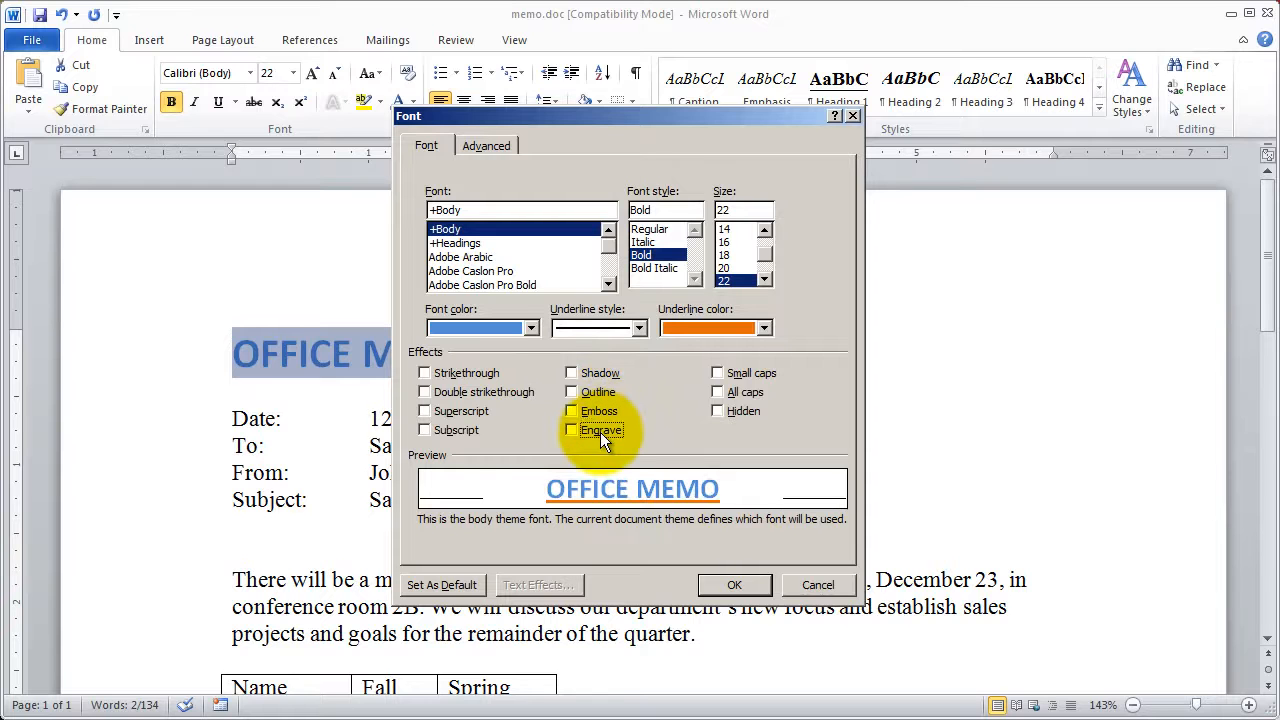
pyautogui.click(600, 431)
pyautogui.click(600, 431)
# - Compare the emboss and engrave effects on the title by alternating between them, and leave both off
pyautogui.click(601, 414)
pyautogui.click(601, 425)
pyautogui.click(600, 414)
pyautogui.click(600, 425)
pyautogui.click(600, 416)
pyautogui.click(600, 430)
pyautogui.click(600, 411)
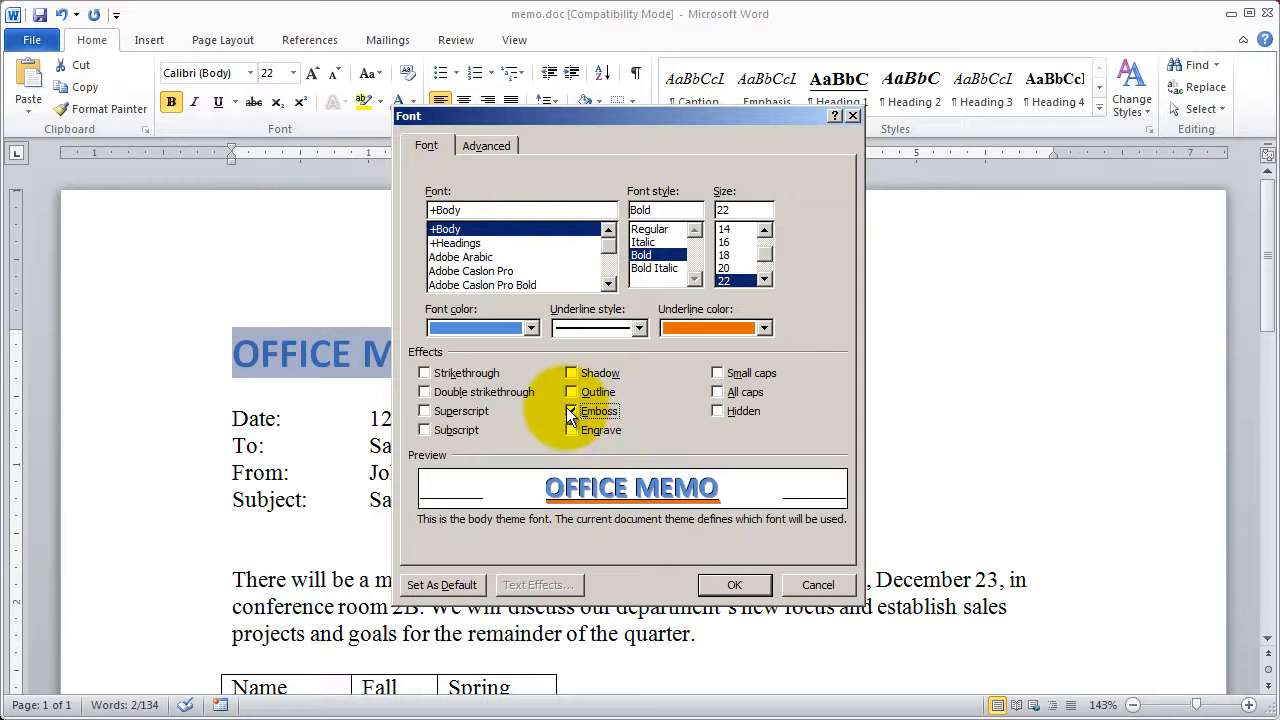
pyautogui.click(583, 409)
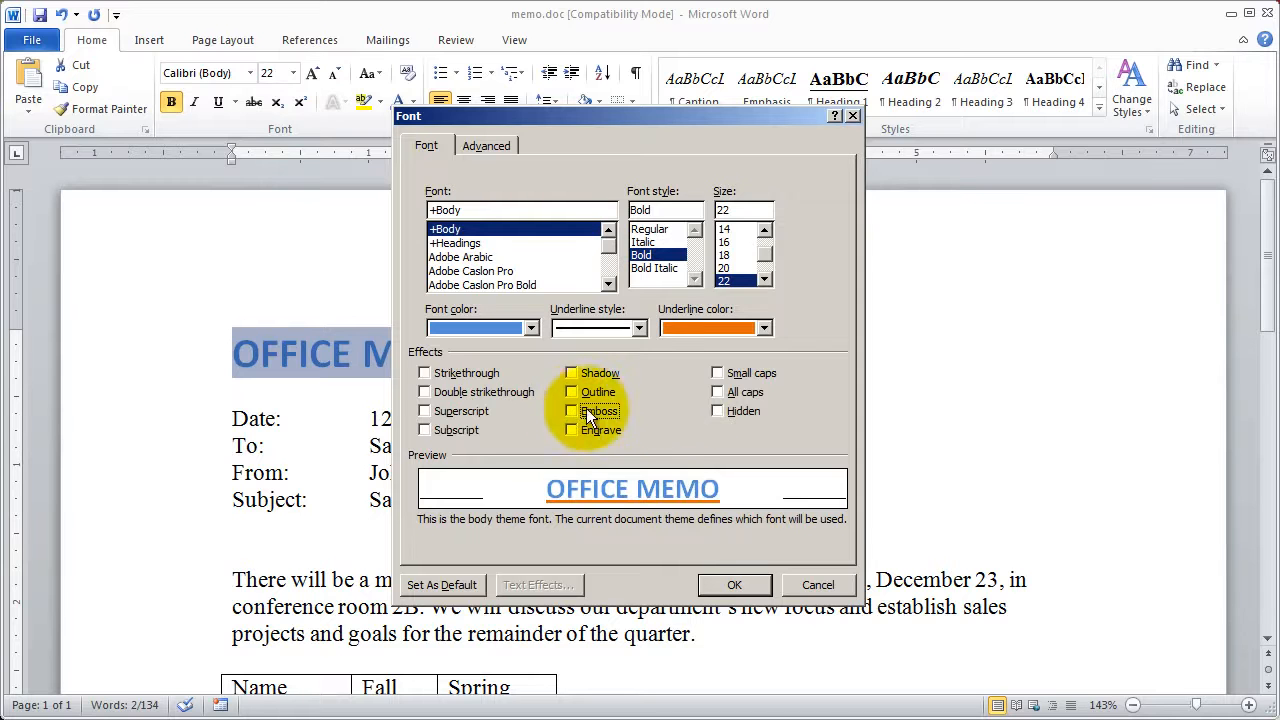
# - Preview small caps on the title, clear it, and close the Font dialog without applying the changes
pyautogui.click(740, 372)
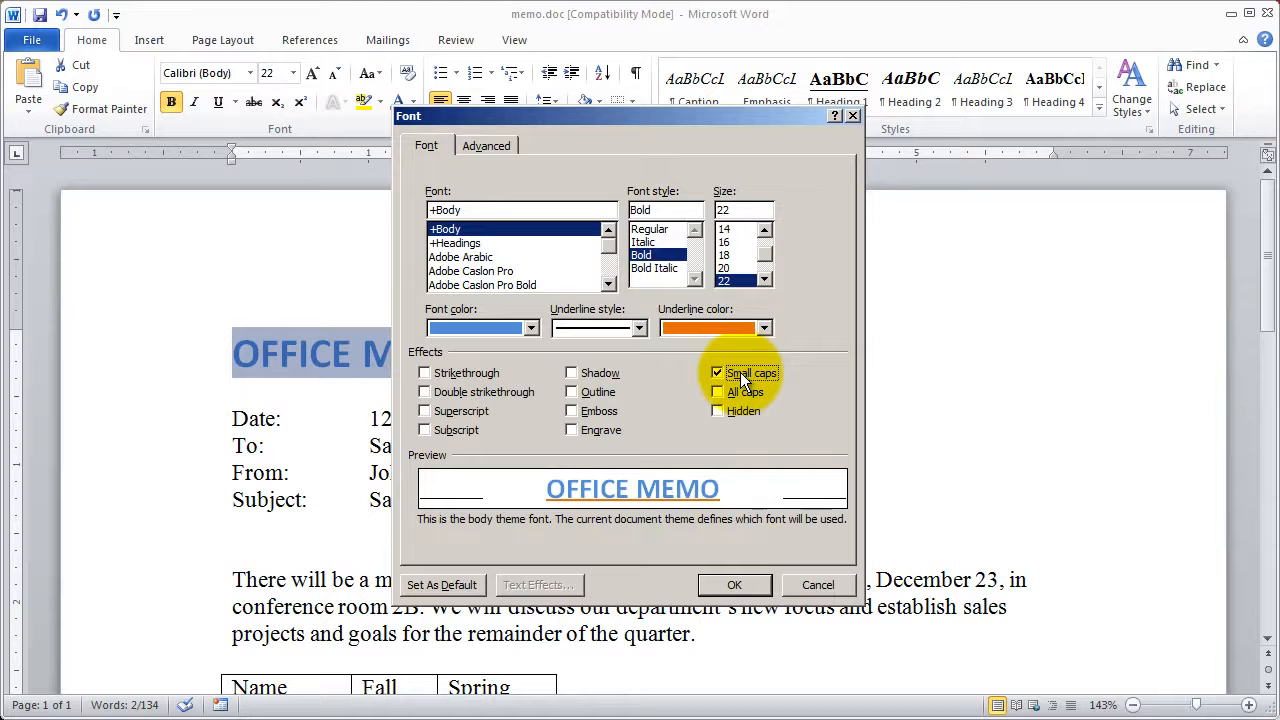
pyautogui.click(740, 372)
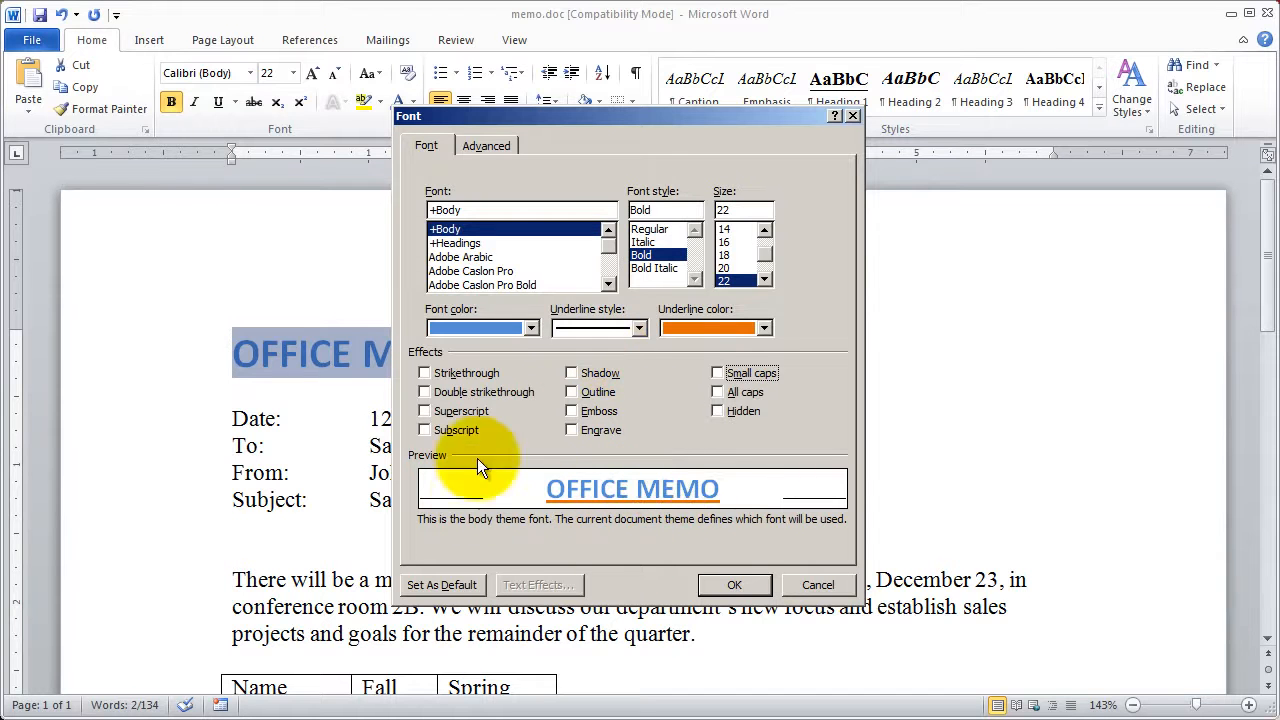
pyautogui.click(822, 585)
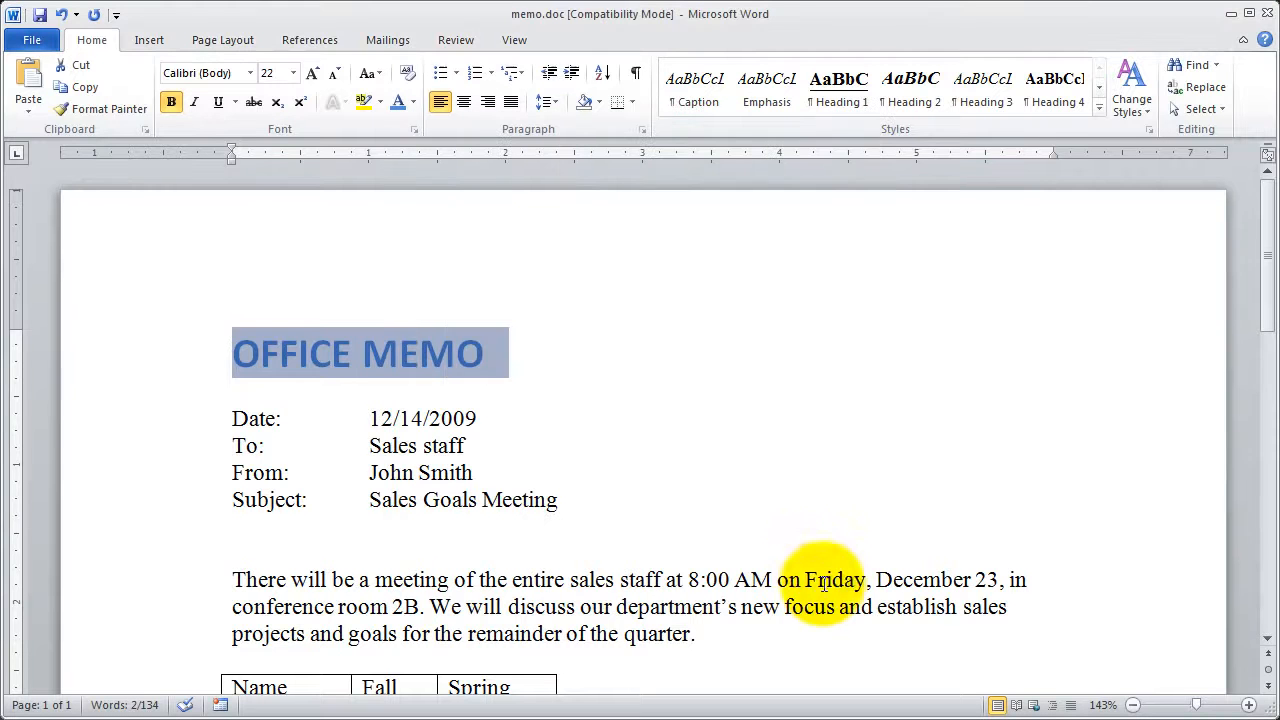
pyautogui.click(737, 466)
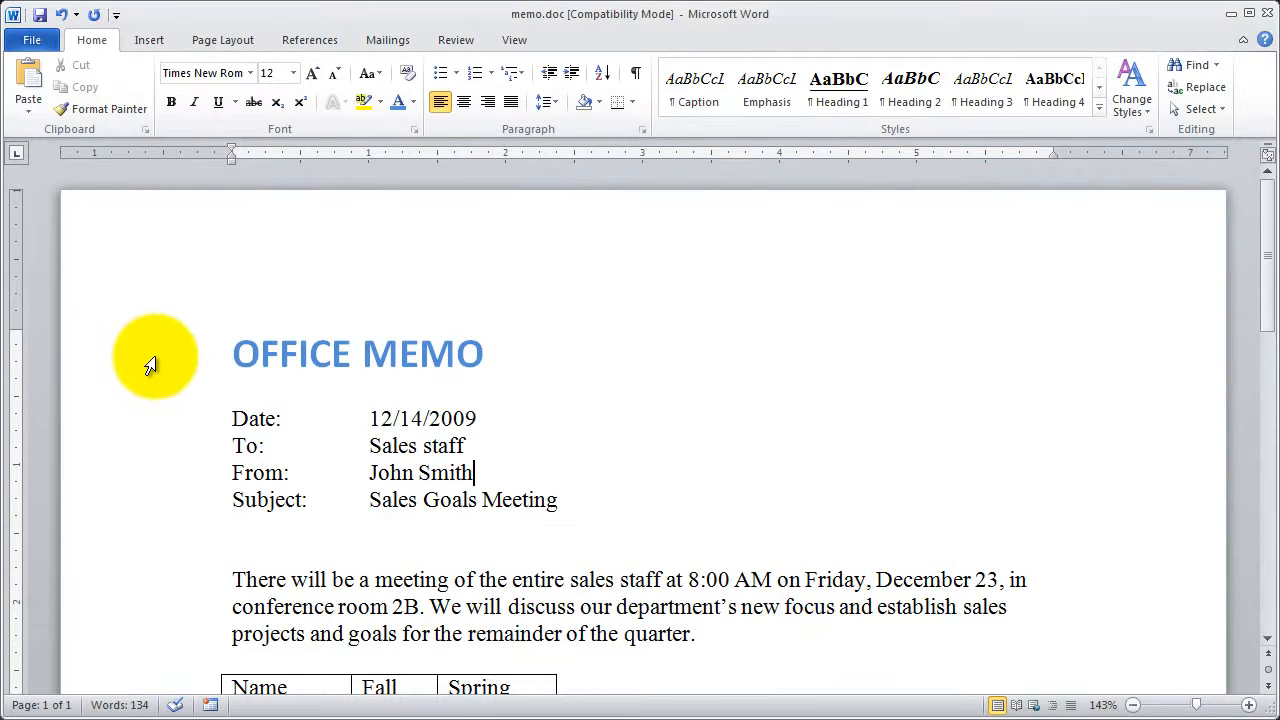
# - Select the OFFICE MEMO title and open its advanced character spacing settings in the Font dialog
pyautogui.click(216, 362)
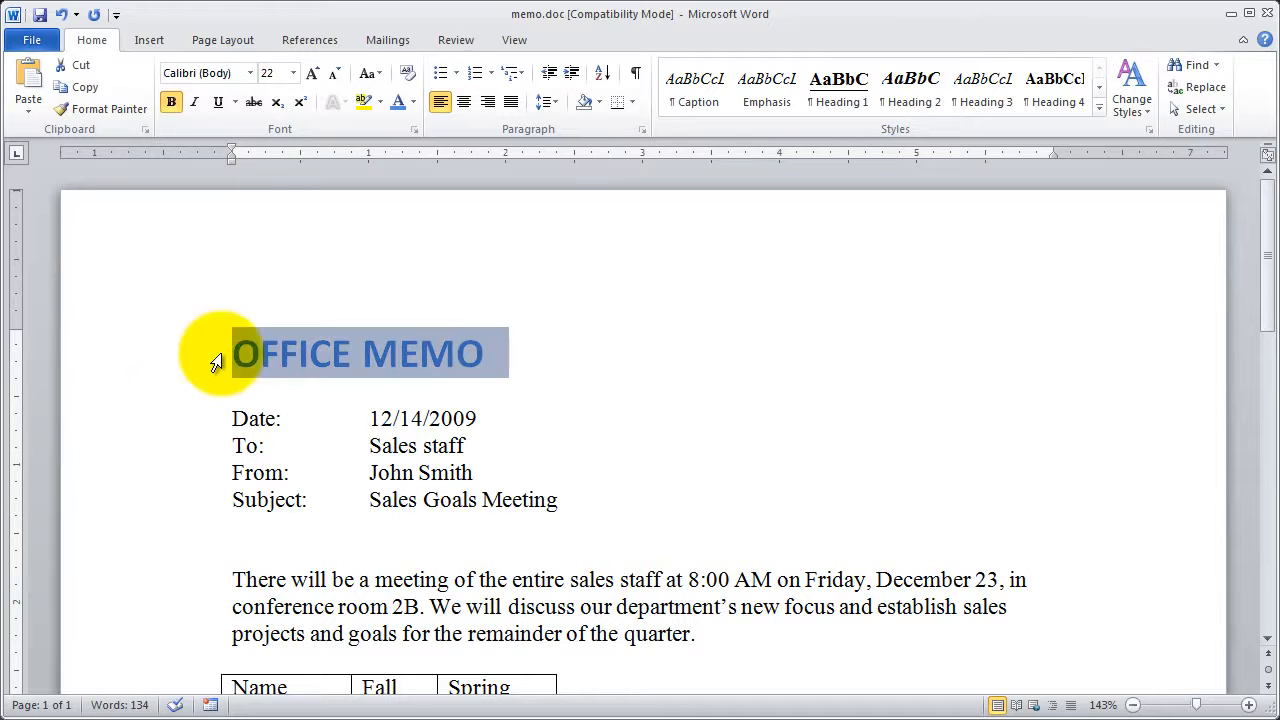
pyautogui.click(414, 129)
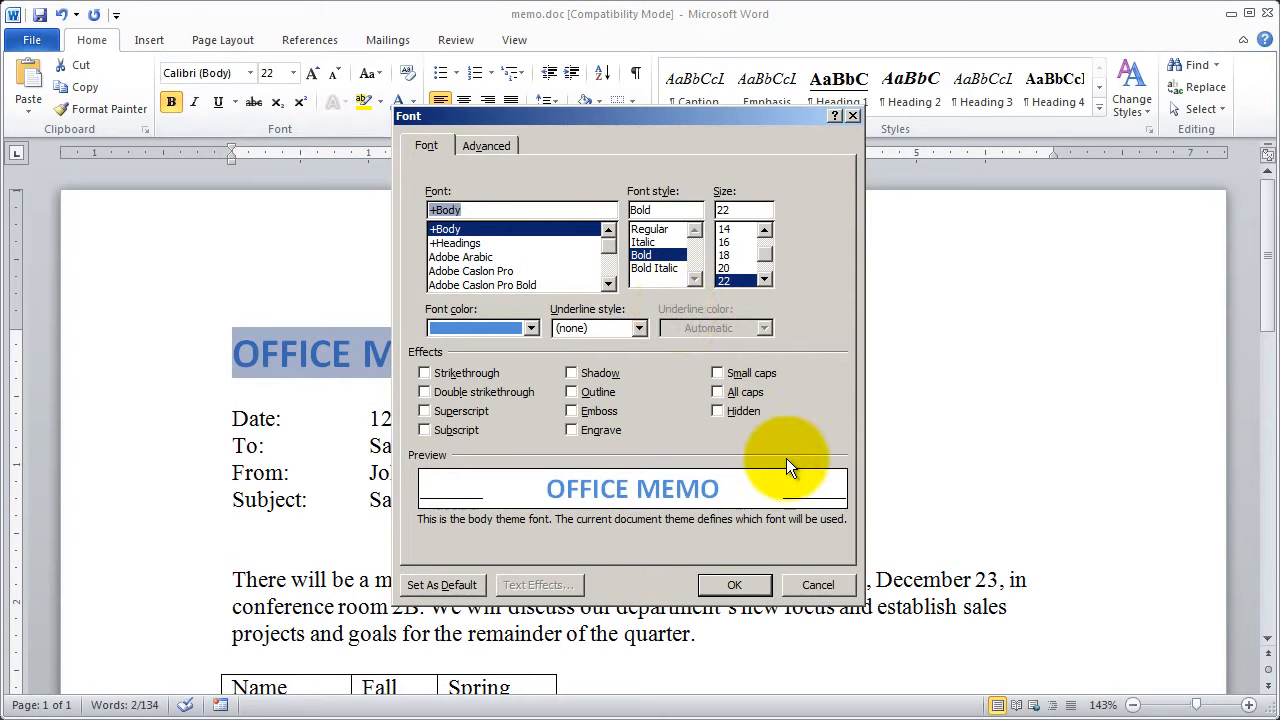
pyautogui.click(499, 145)
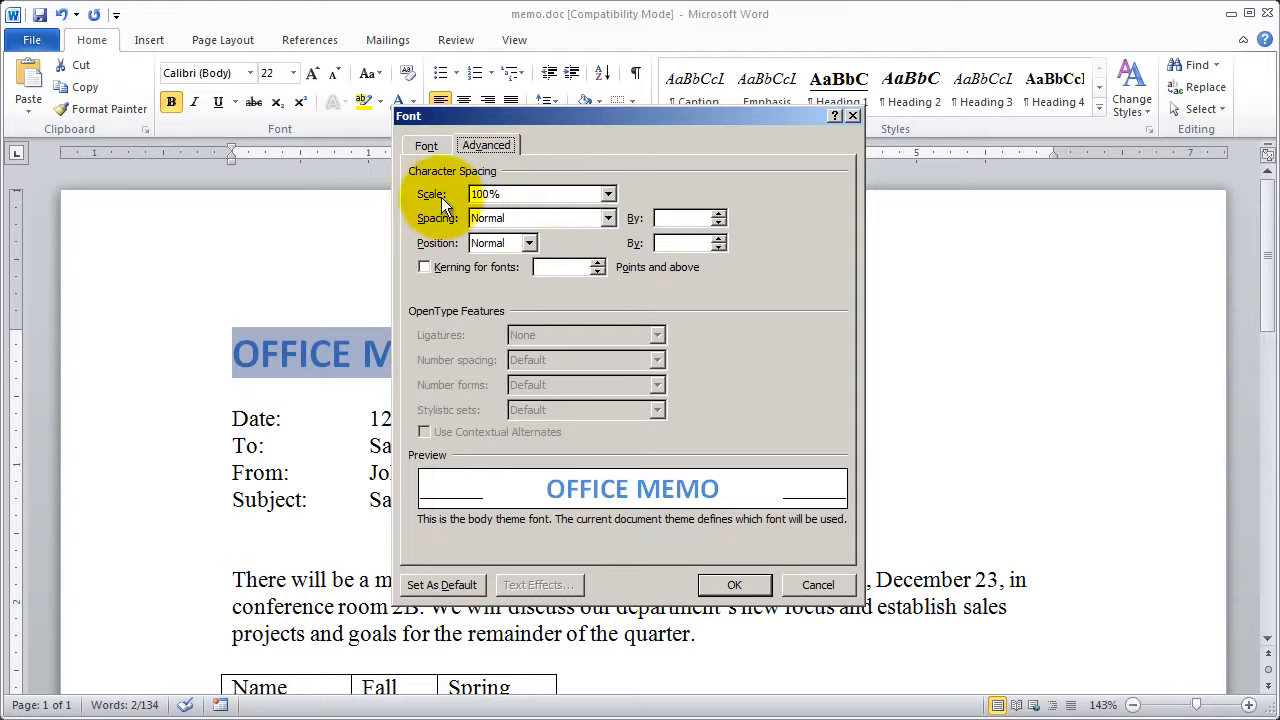
# - Try a character scale of 200% on the title and return it to 100%
pyautogui.click(607, 195)
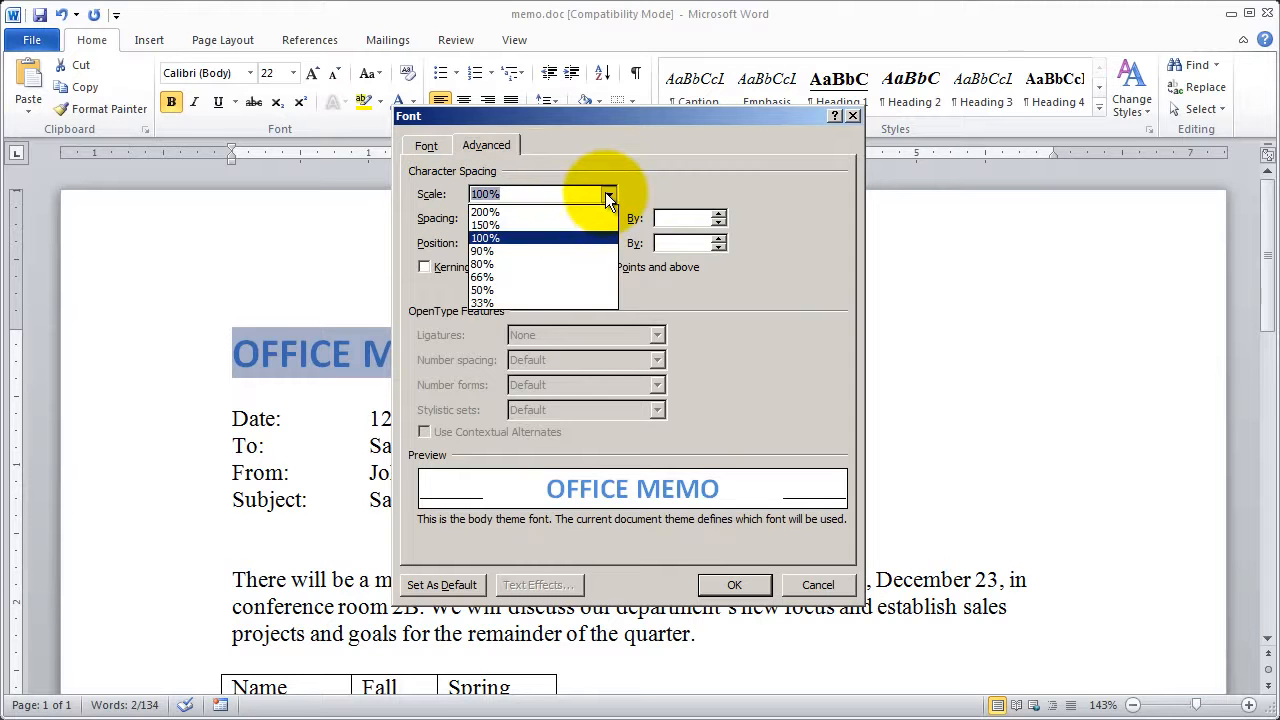
pyautogui.click(554, 212)
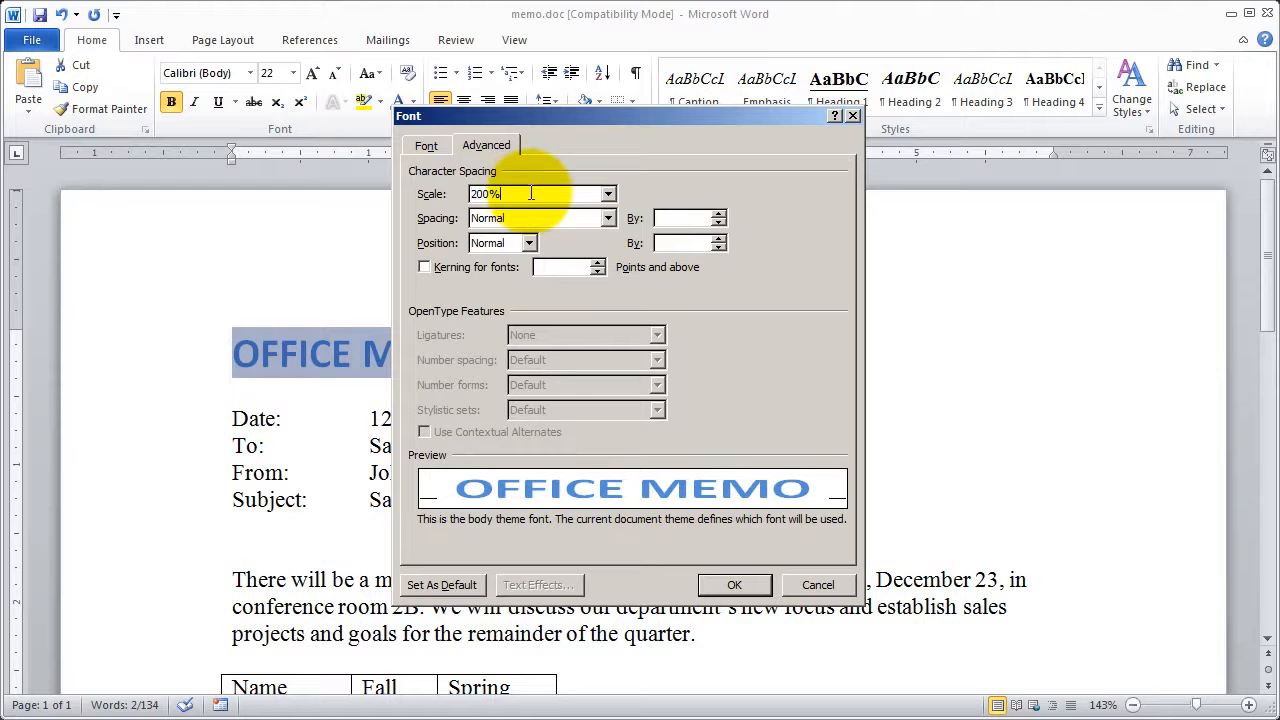
pyautogui.click(608, 193)
pyautogui.click(581, 233)
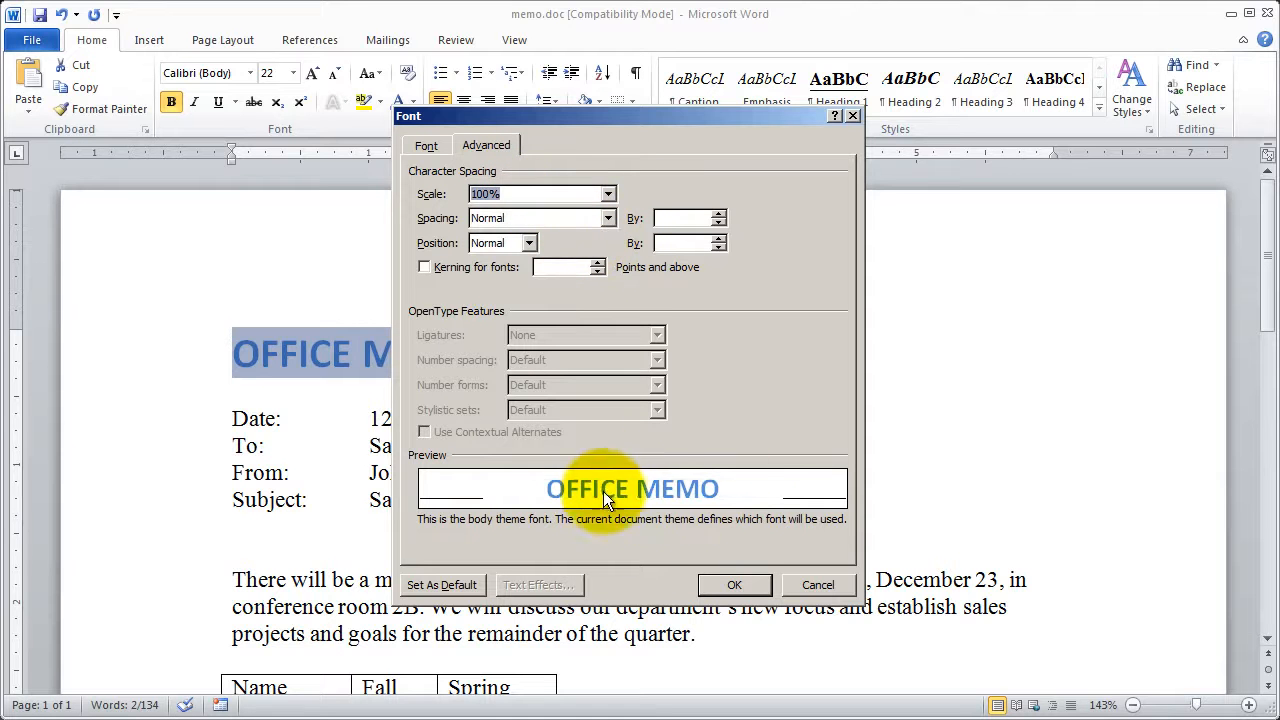
# - Expand the title's character spacing by 3 pt with normal position, apply it, and deselect the title
pyautogui.click(608, 218)
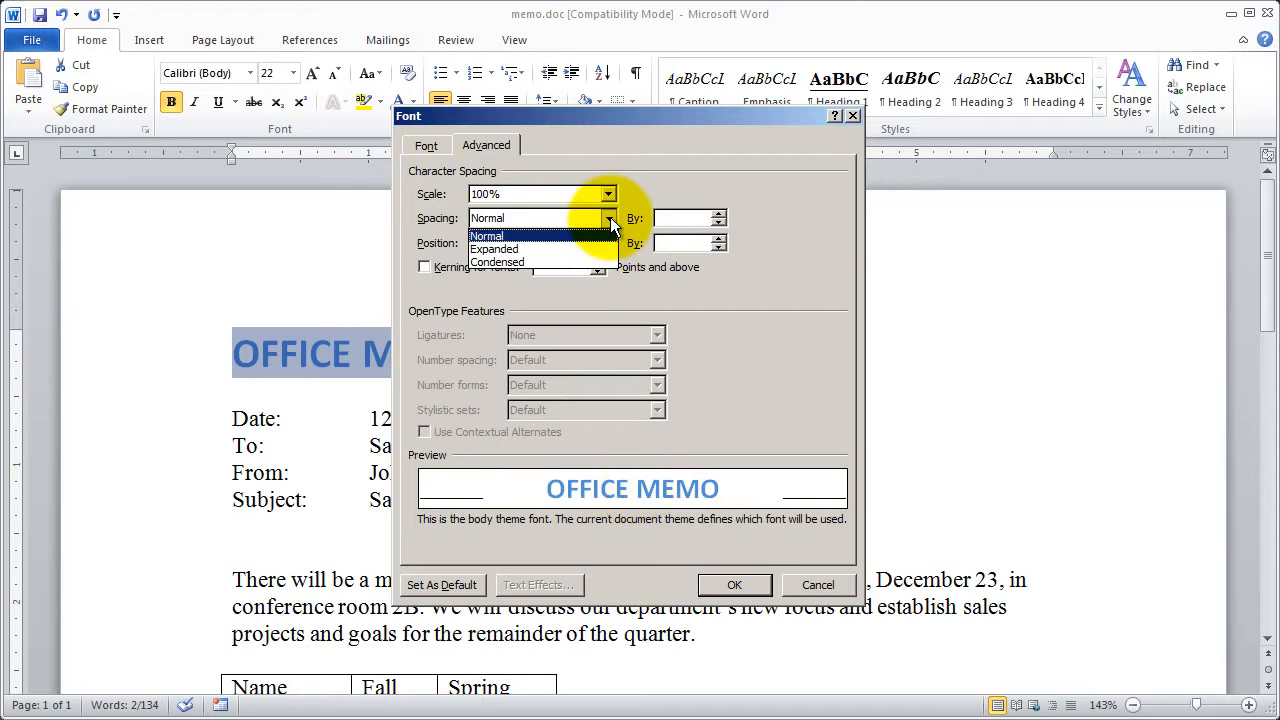
pyautogui.click(506, 248)
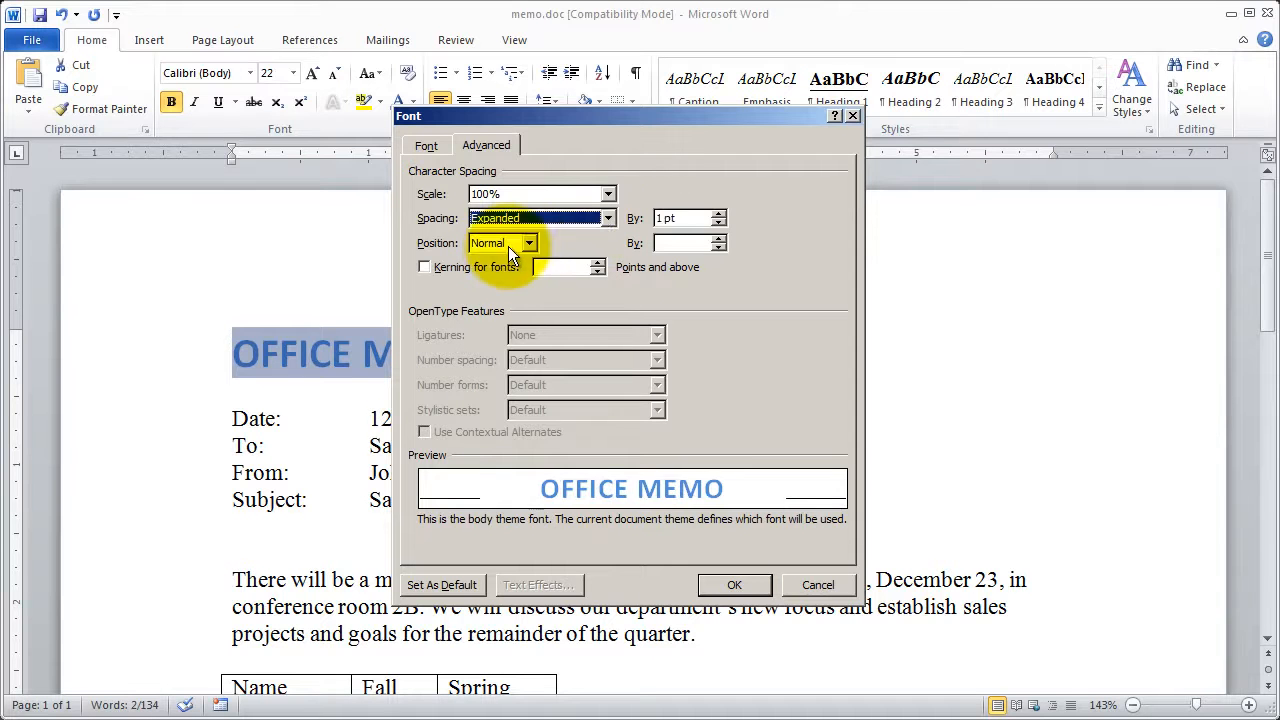
pyautogui.click(720, 214)
pyautogui.click(720, 214)
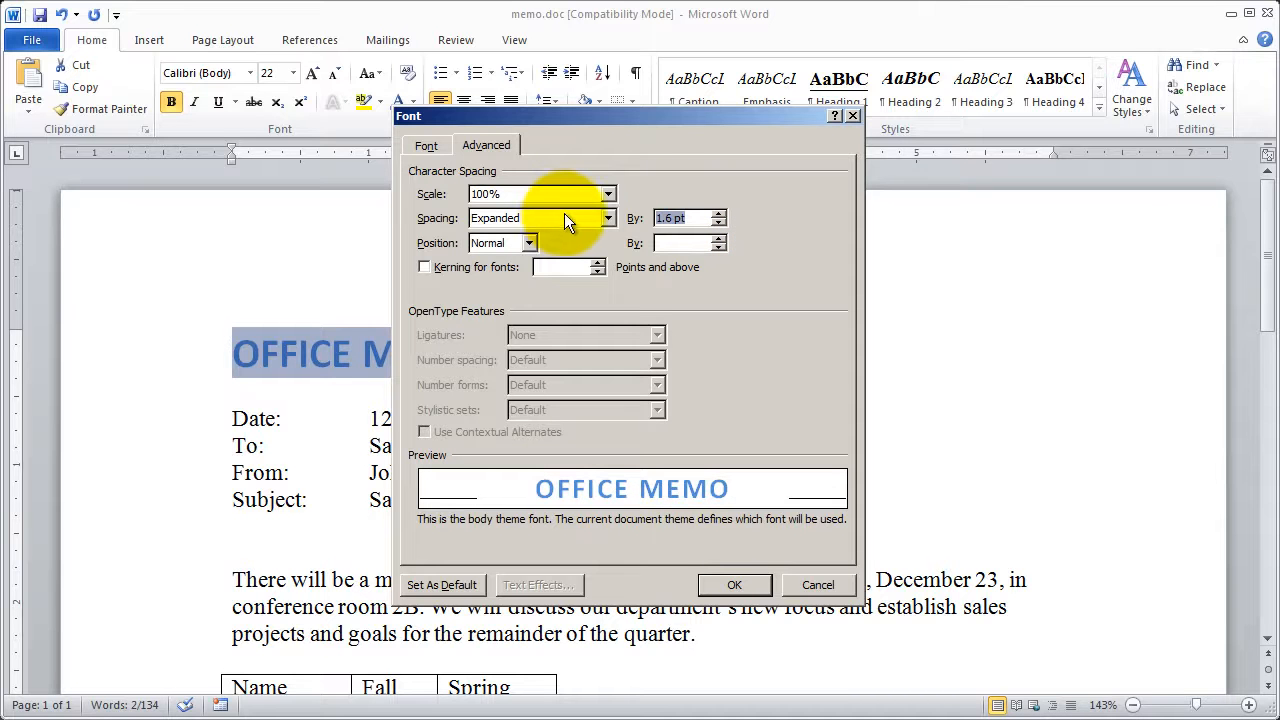
pyautogui.write('3')
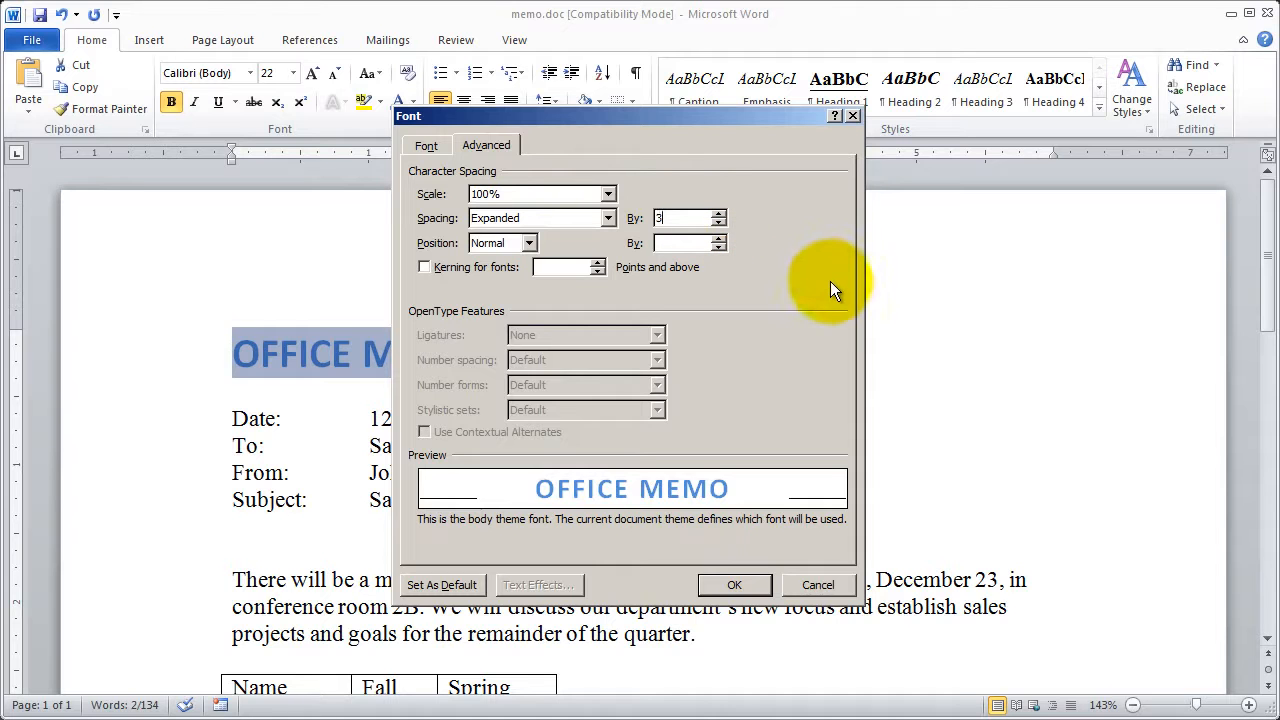
pyautogui.click(531, 243)
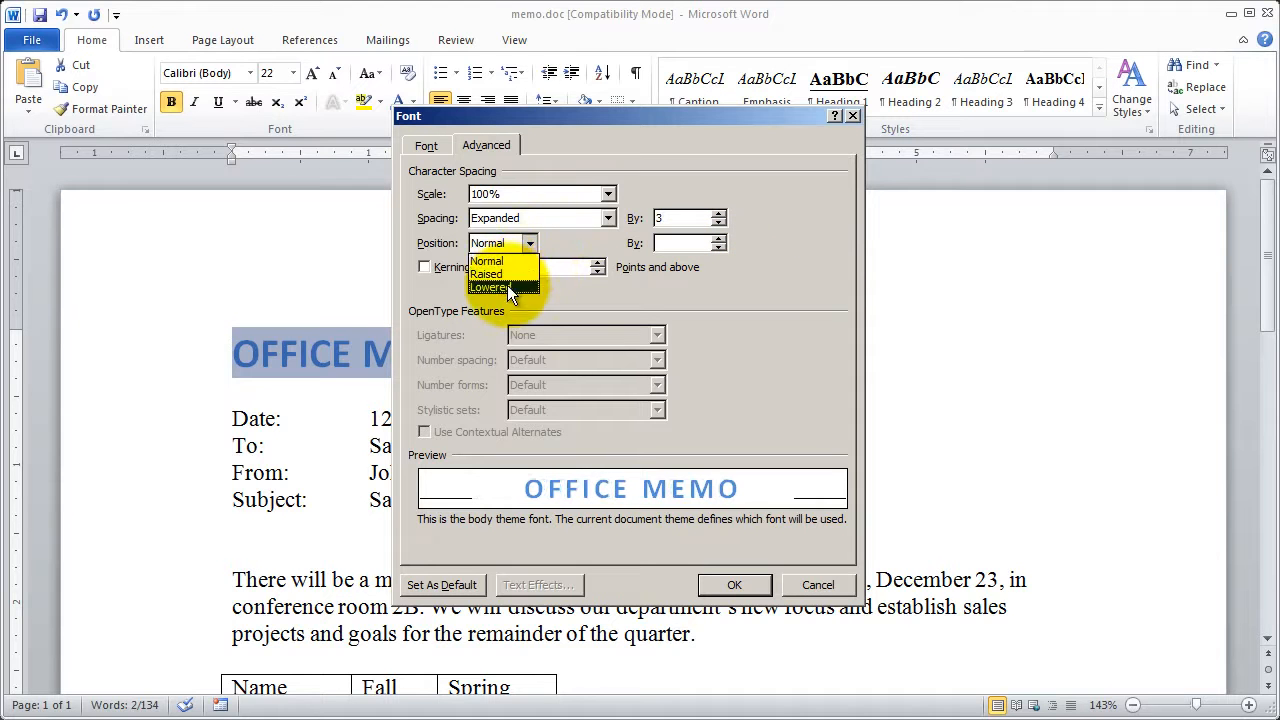
pyautogui.click(831, 293)
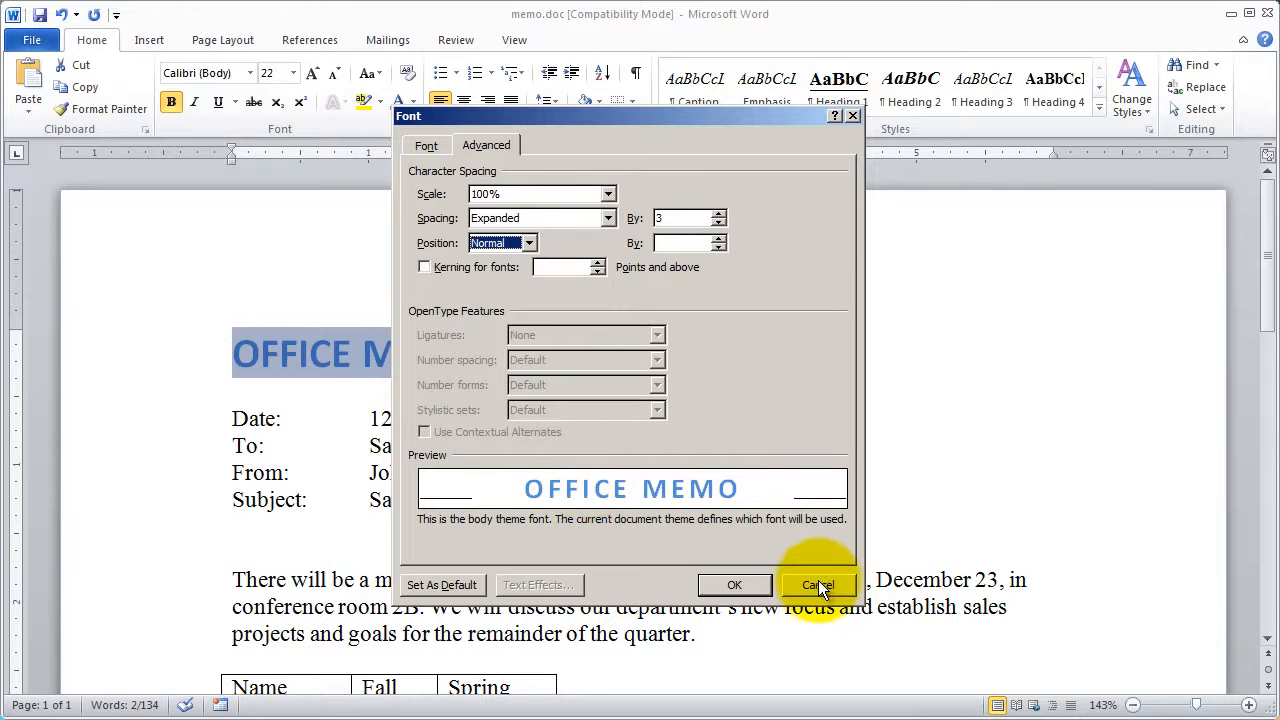
pyautogui.click(728, 586)
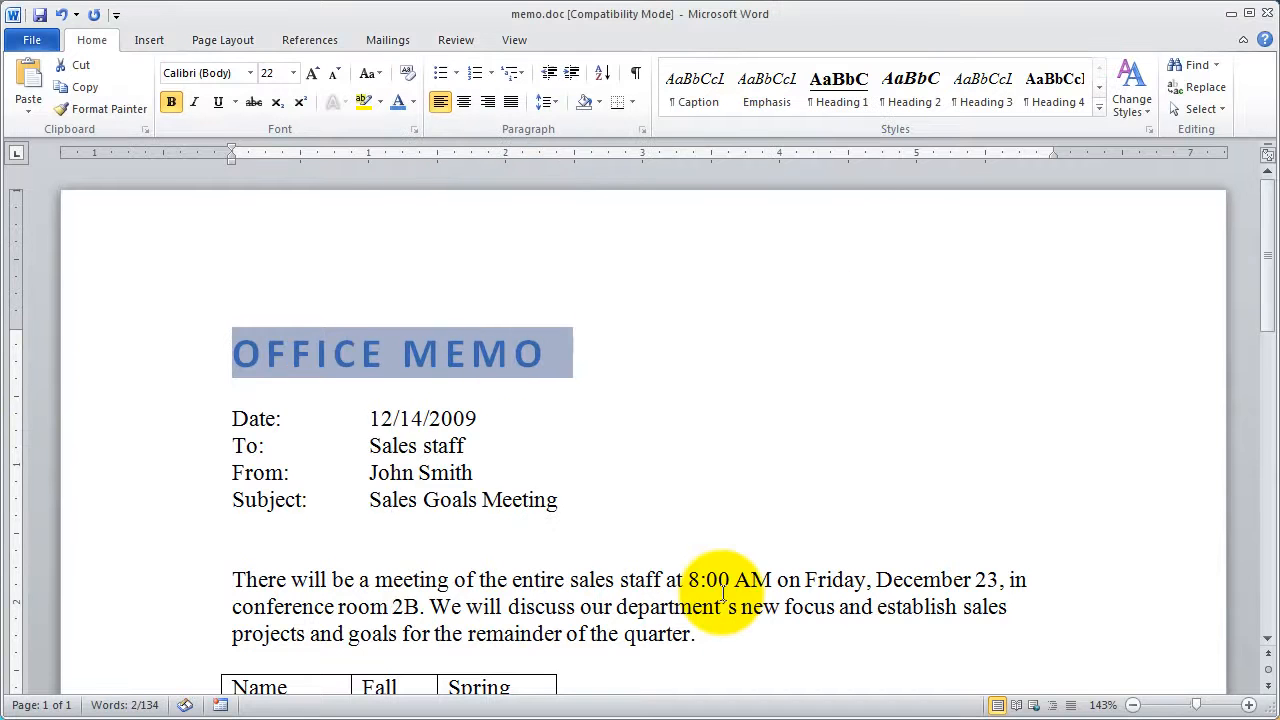
pyautogui.click(525, 443)
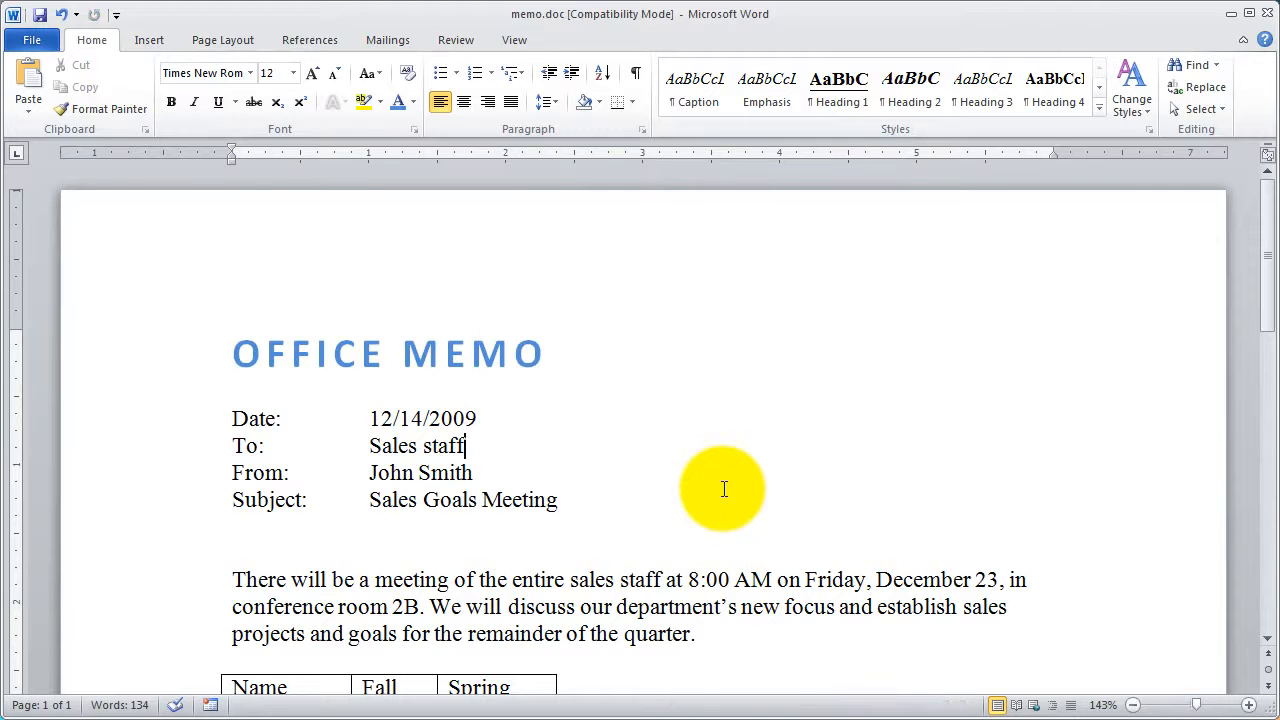
# - In the Font dialog, choose Arial, Regular, size 11, with the black Text 1 theme color as font color
pyautogui.click(413, 130)
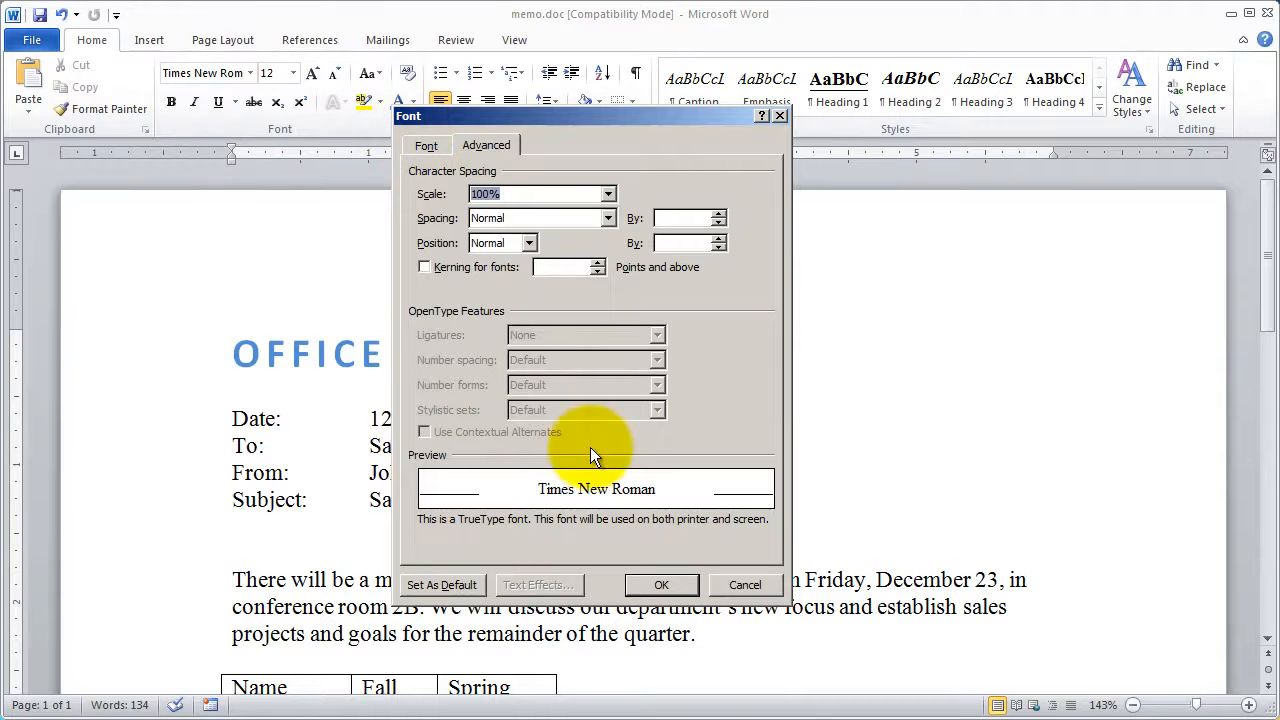
pyautogui.click(428, 145)
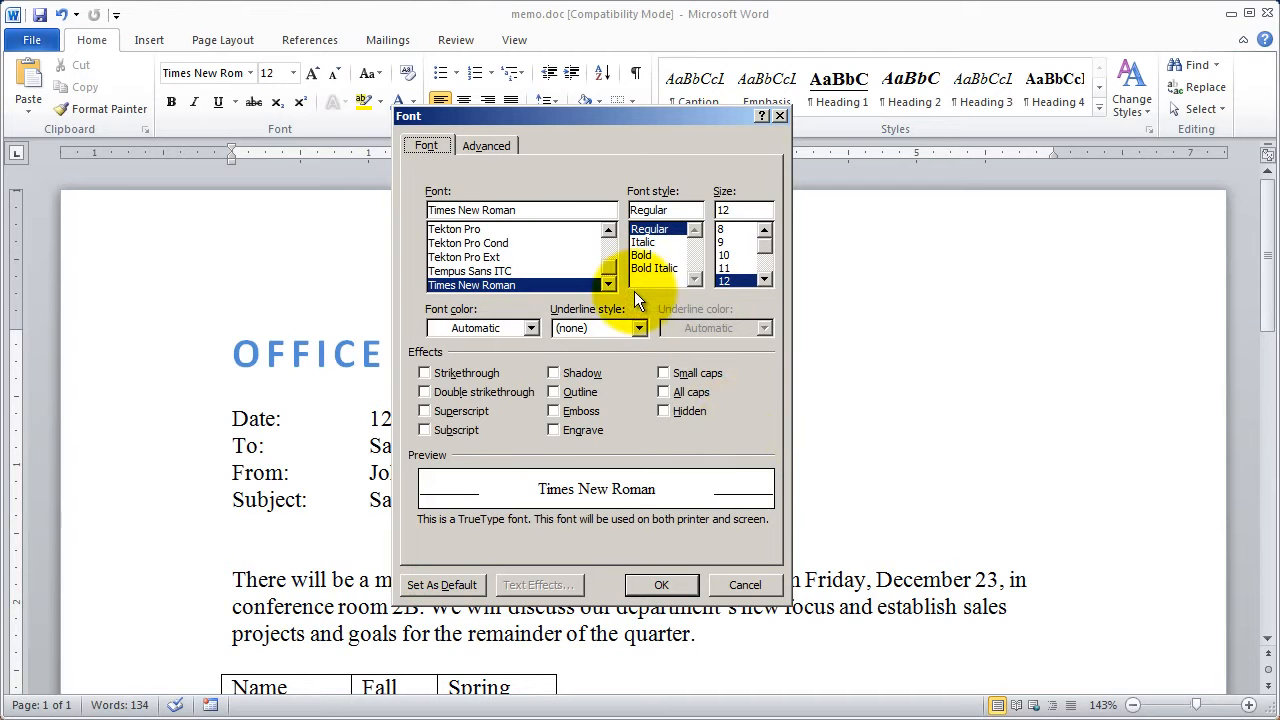
pyautogui.moveTo(609, 258); pyautogui.dragTo(610, 234)
pyautogui.click(530, 268)
pyautogui.scroll(-5, 529, 266)
pyautogui.scroll(-4, 529, 266)
pyautogui.scroll(1, 529, 266)
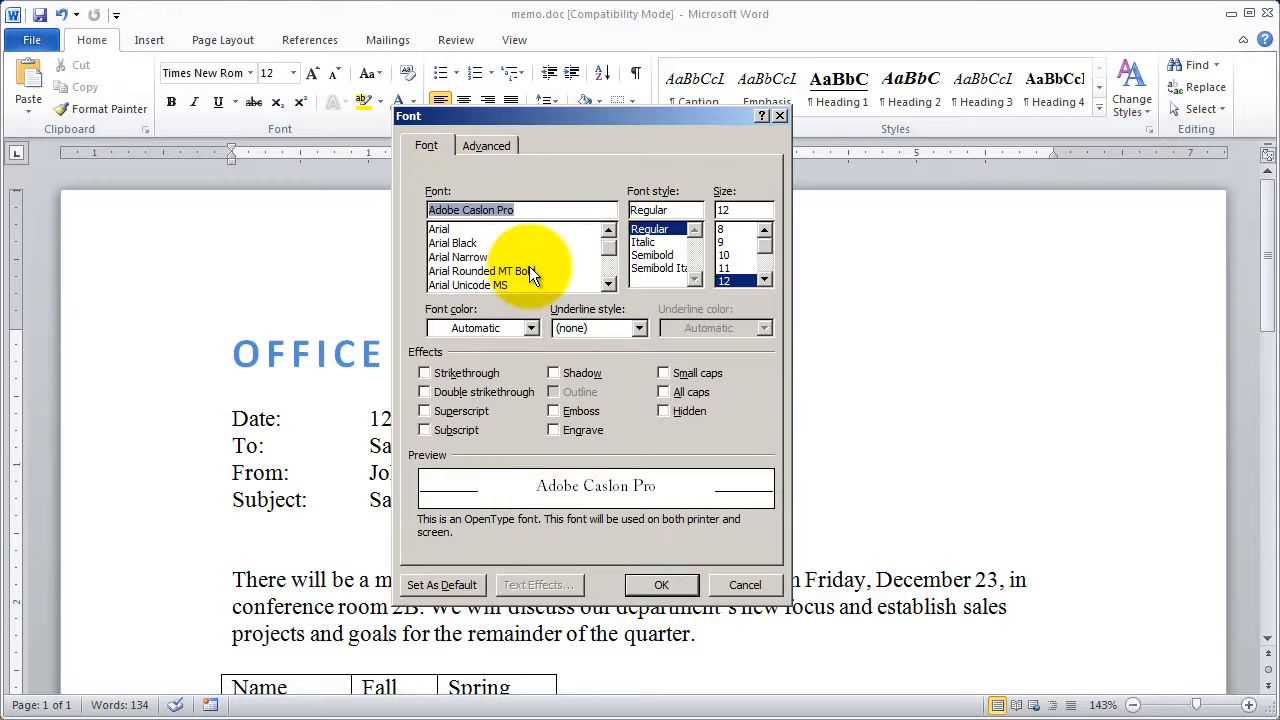
pyautogui.click(456, 231)
pyautogui.click(649, 231)
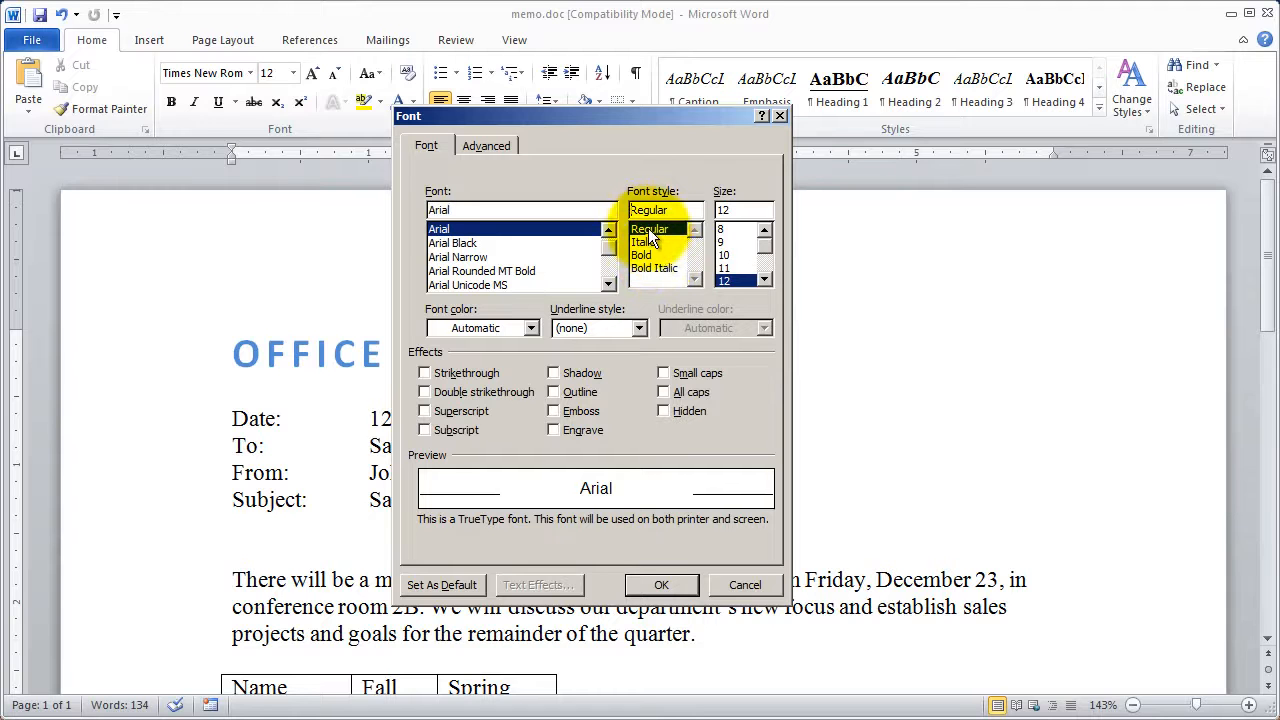
pyautogui.click(722, 268)
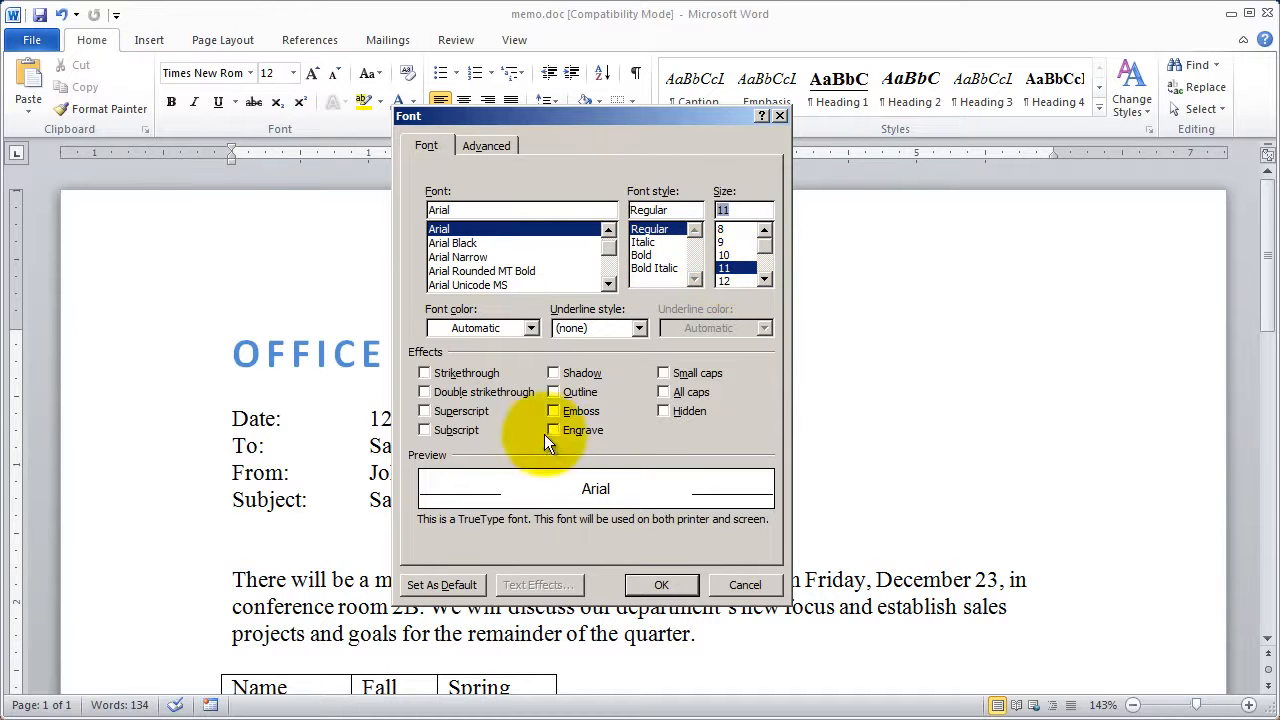
pyautogui.click(531, 328)
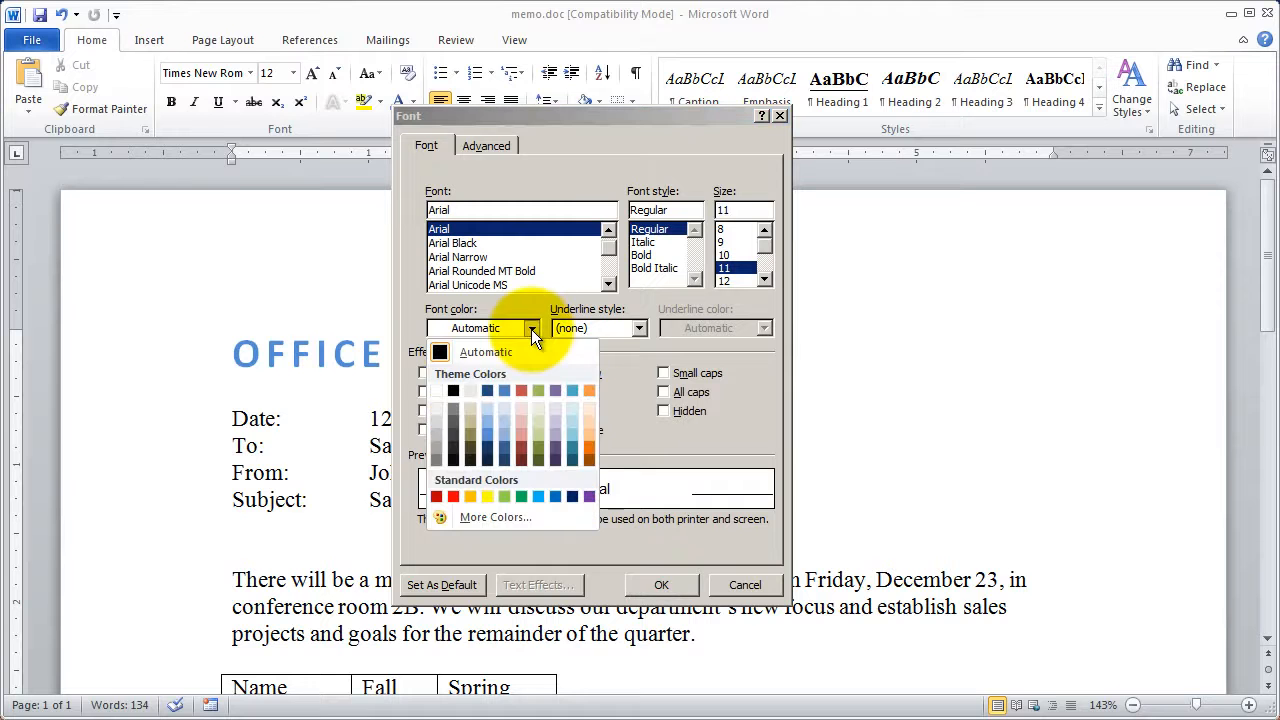
pyautogui.click(452, 390)
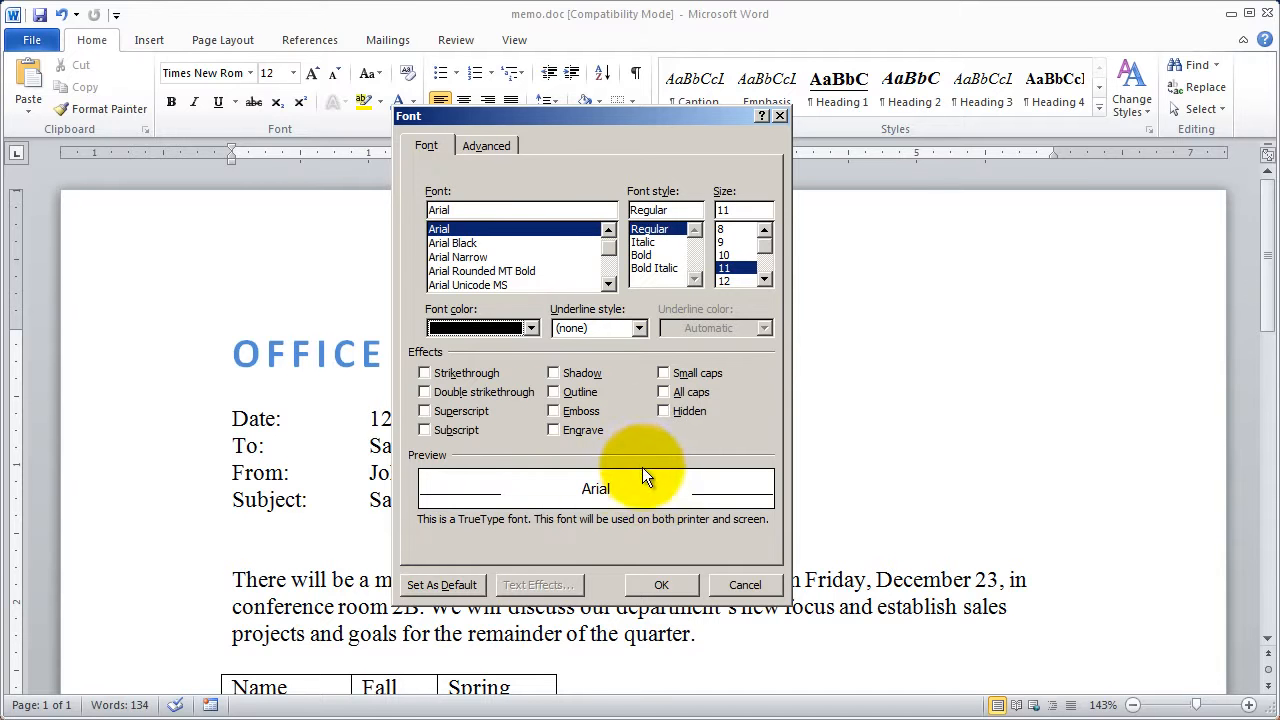
# - Set Arial 11 pt with Text 1 color as the default font for all documents based on the Normal.dotm template
pyautogui.click(447, 585)
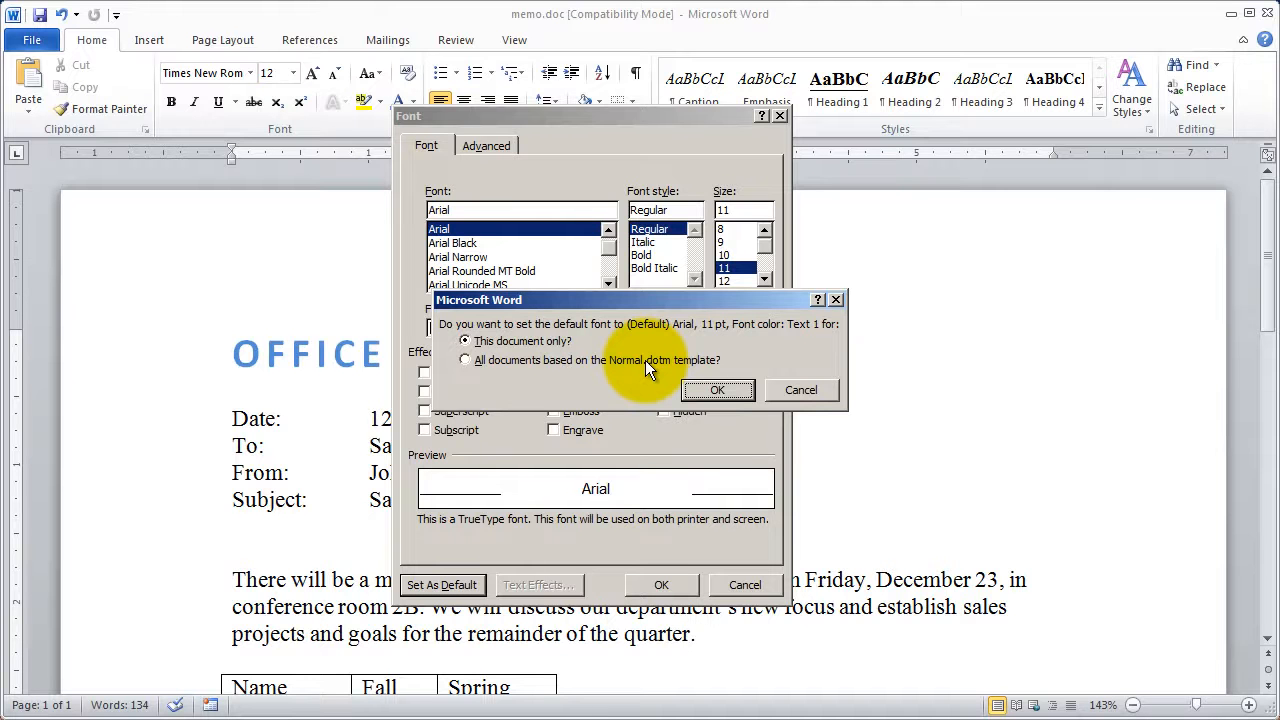
pyautogui.click(467, 358)
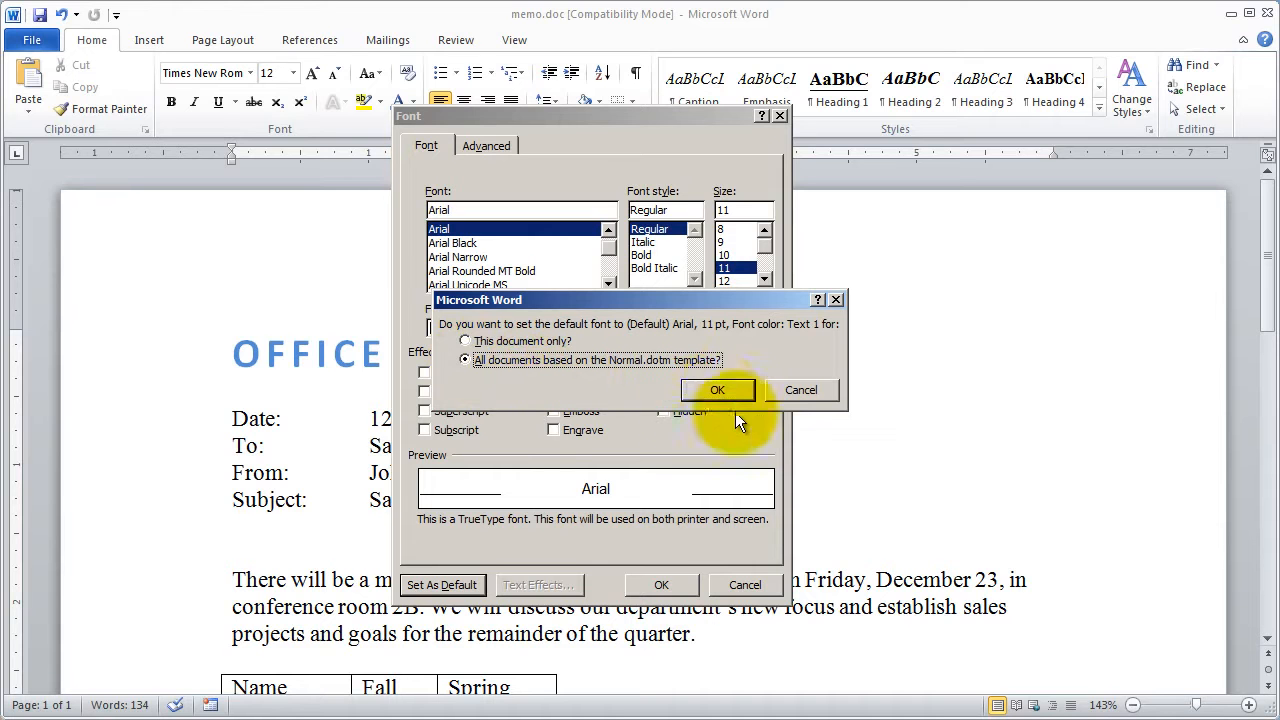
pyautogui.click(716, 391)
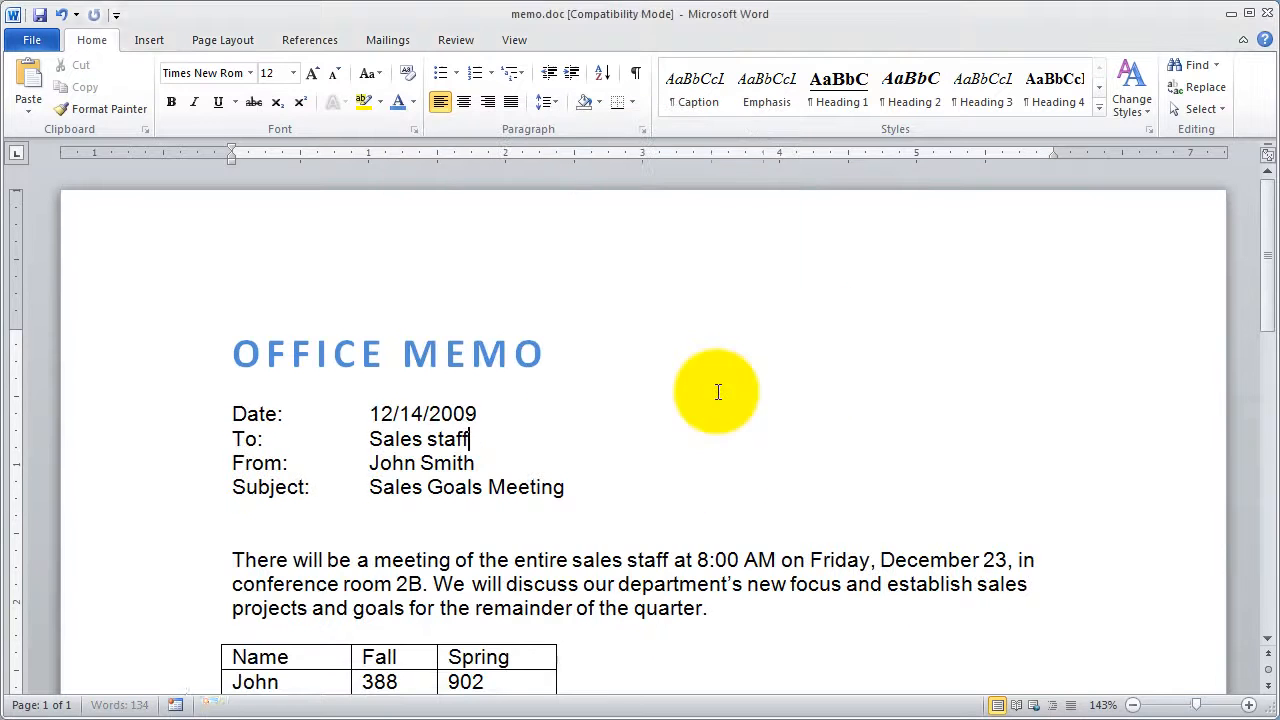
pyautogui.click(586, 463)
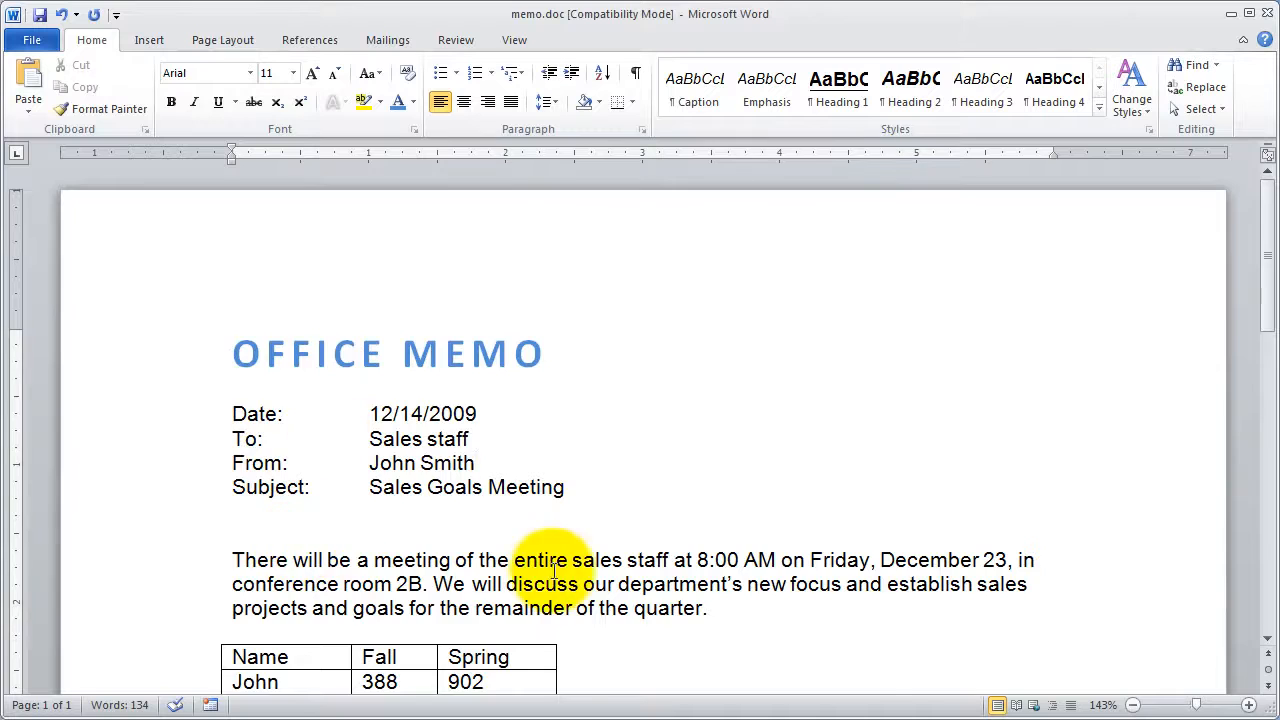
pyautogui.scroll(-4, 545, 565)
pyautogui.scroll(4, 551, 571)
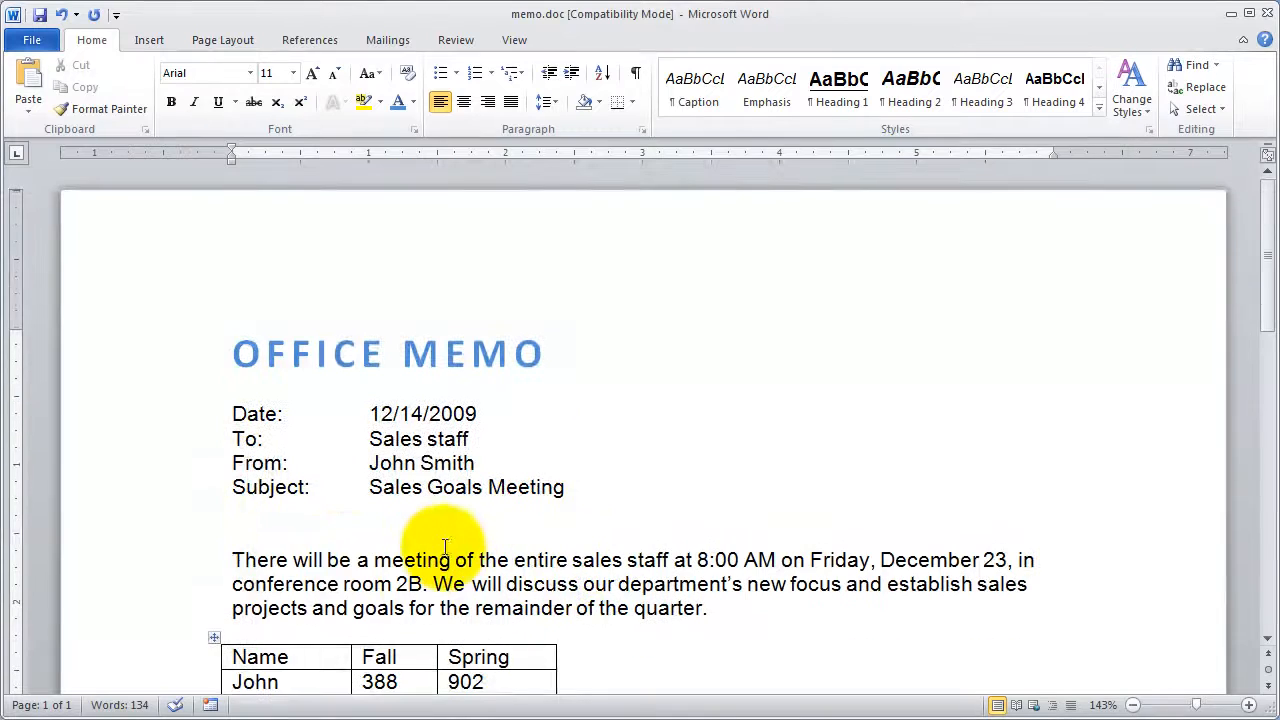
# - Test the default font by entering "The" in a new blank document, and close that document without saving
pyautogui.click(38, 41)
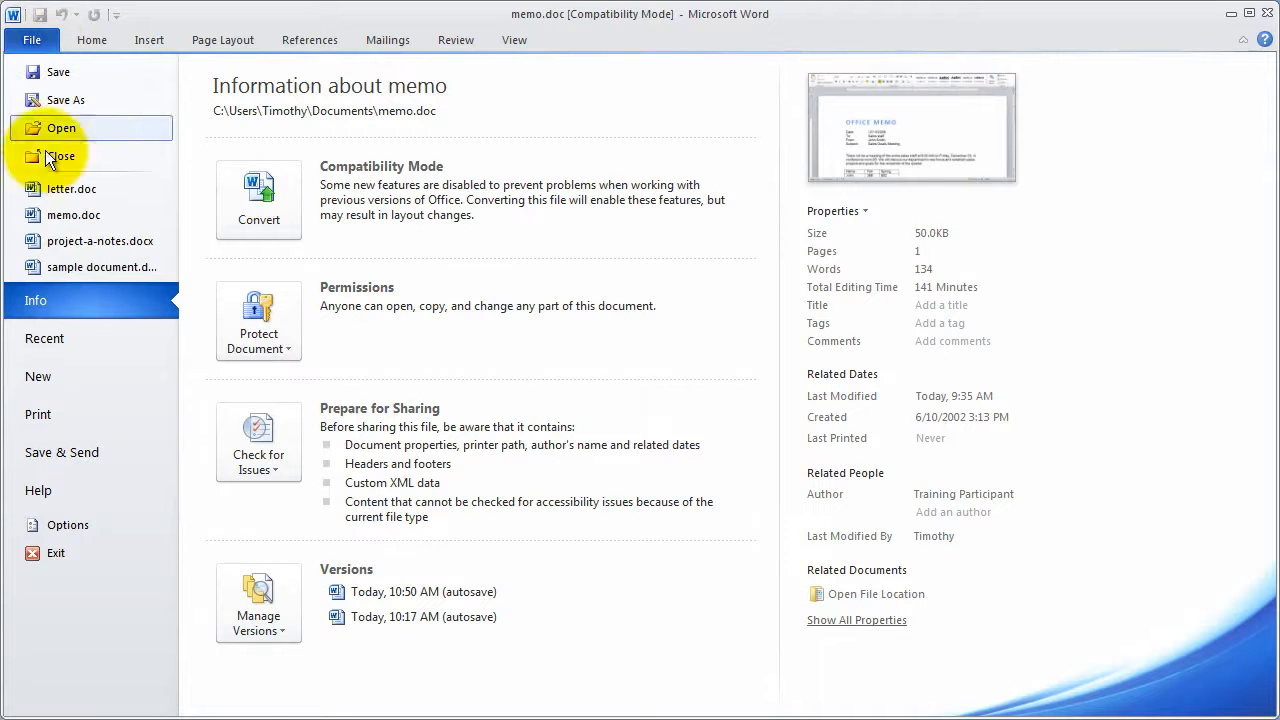
pyautogui.click(64, 371)
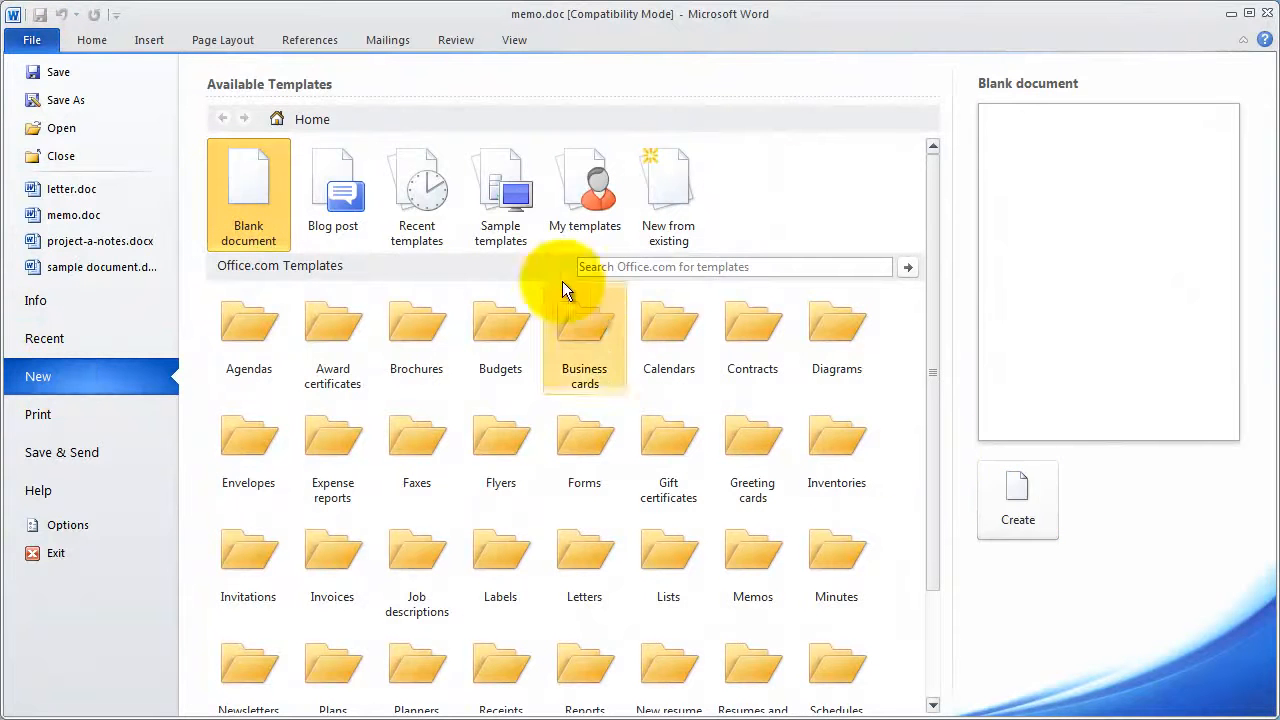
pyautogui.click(1018, 500)
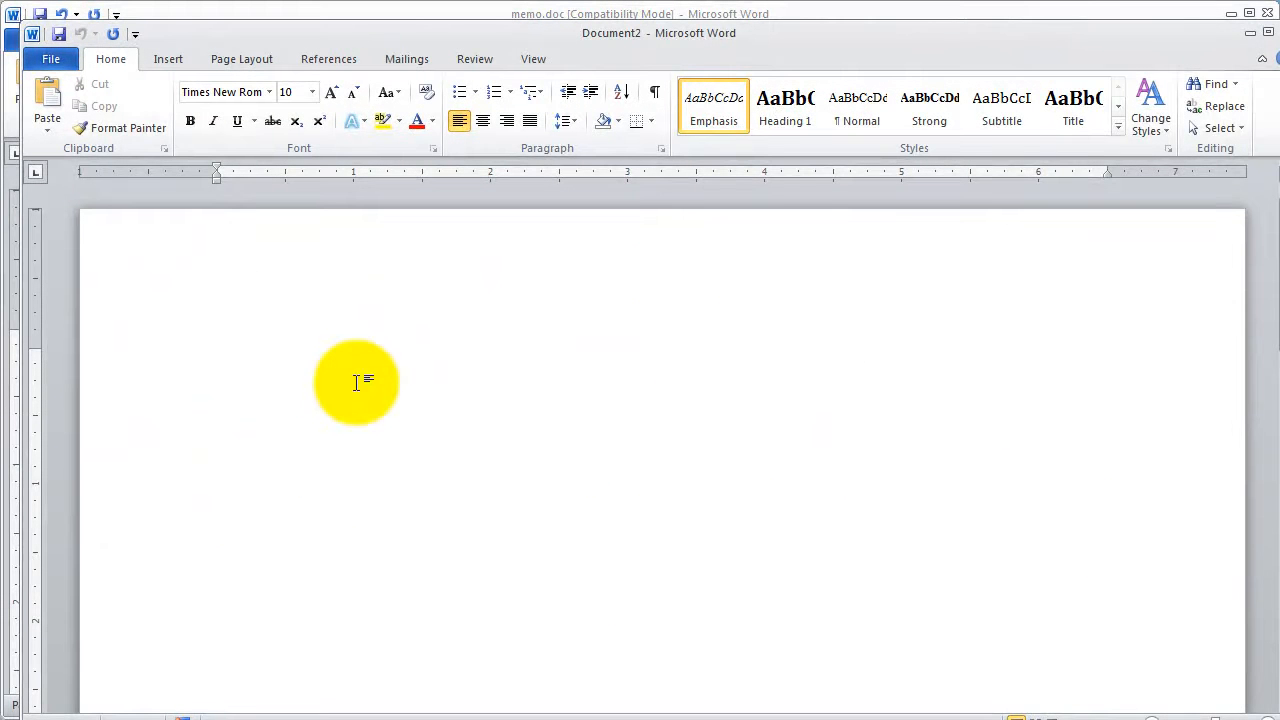
pyautogui.write('The')
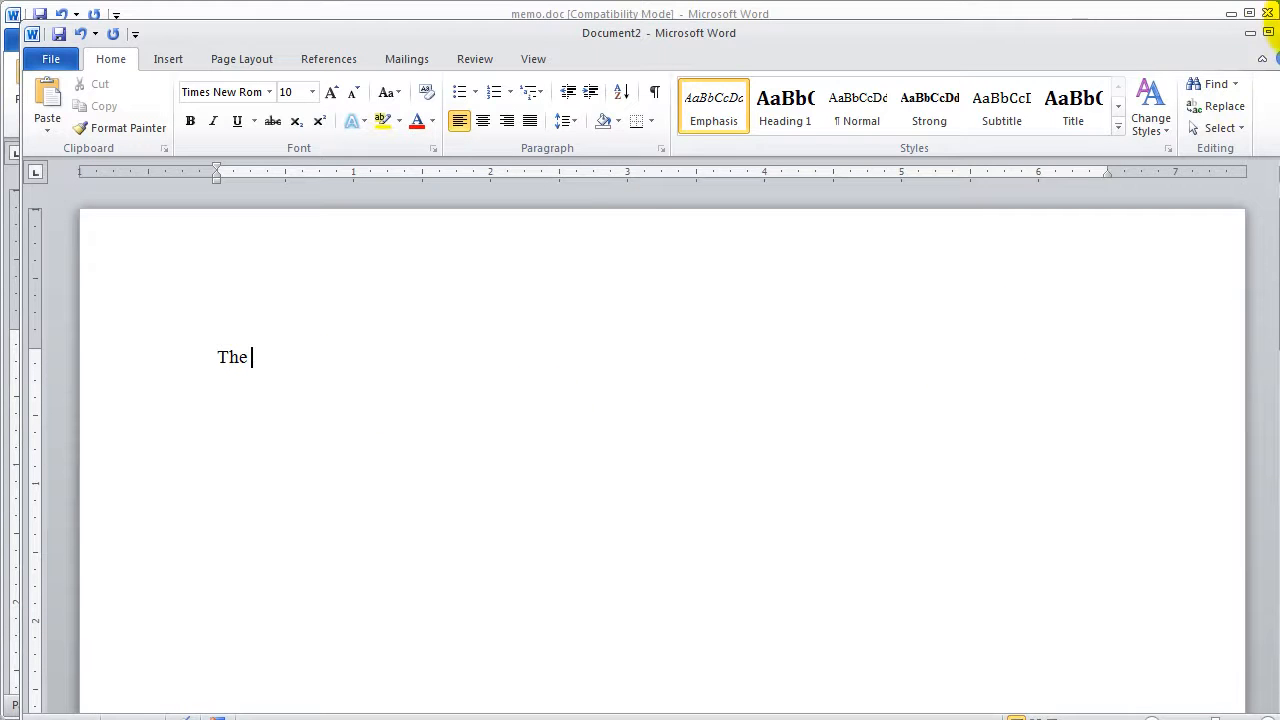
pyautogui.click(1276, 33)
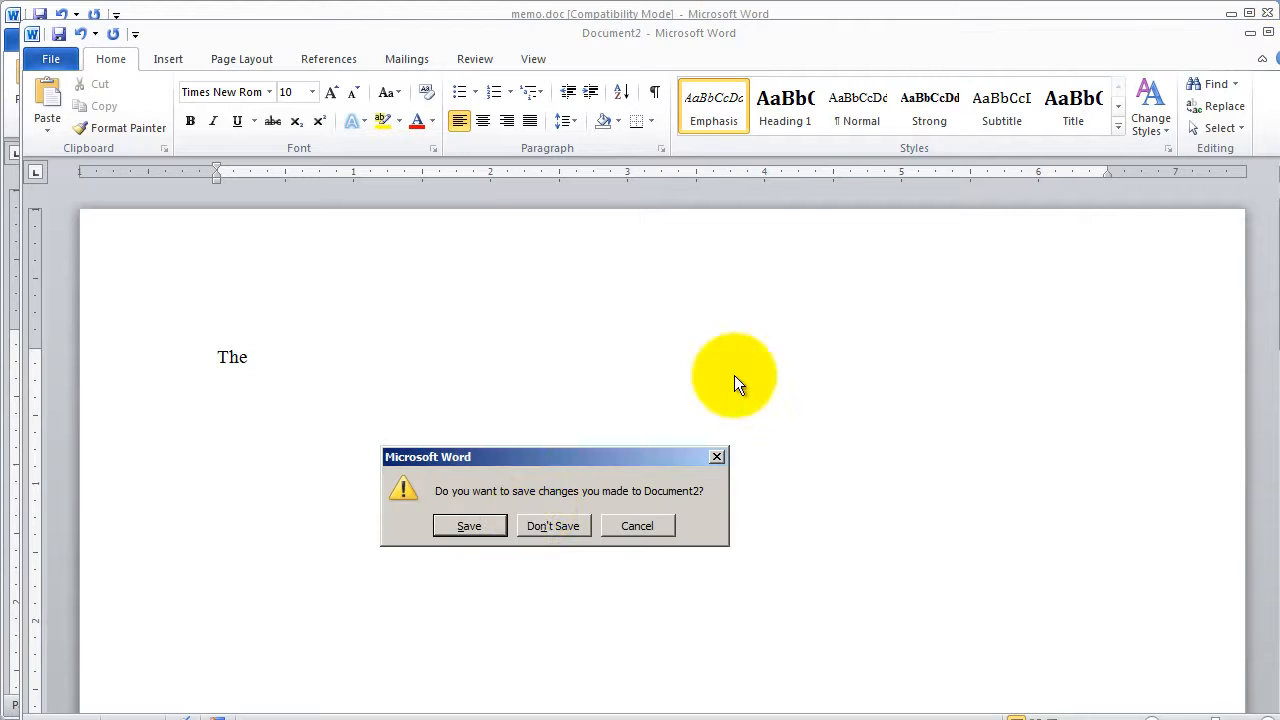
pyautogui.click(553, 520)
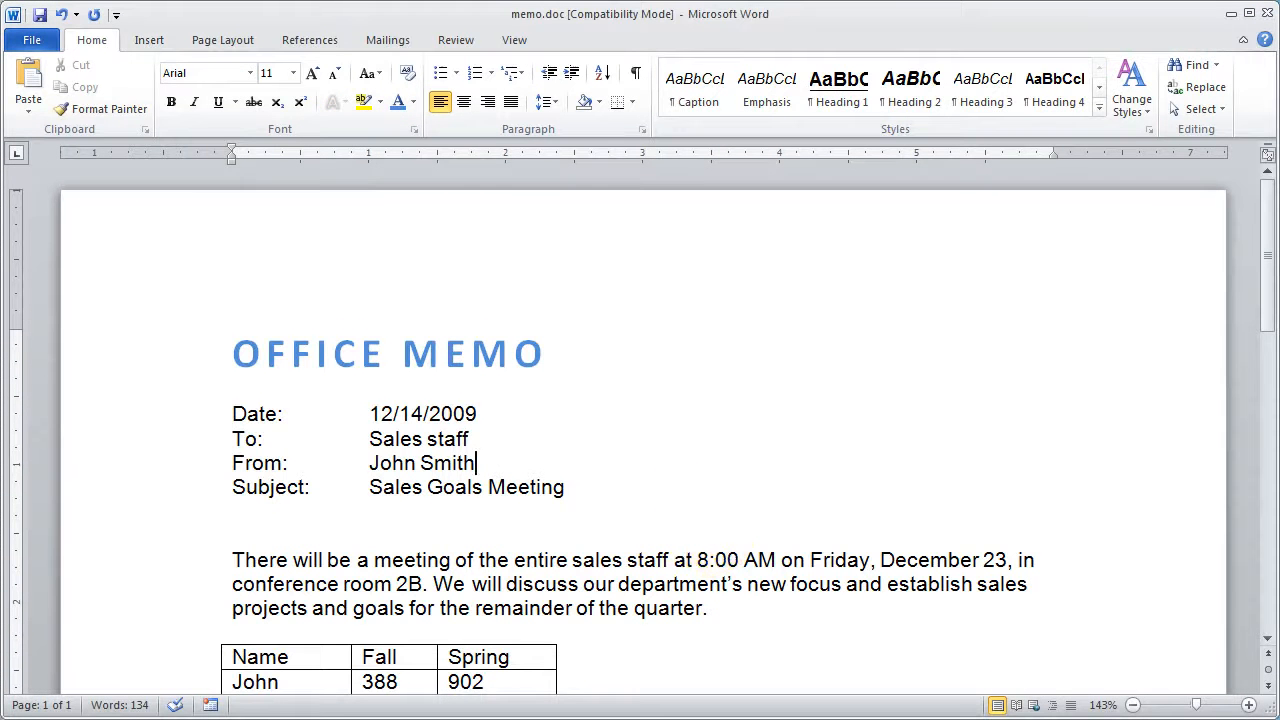